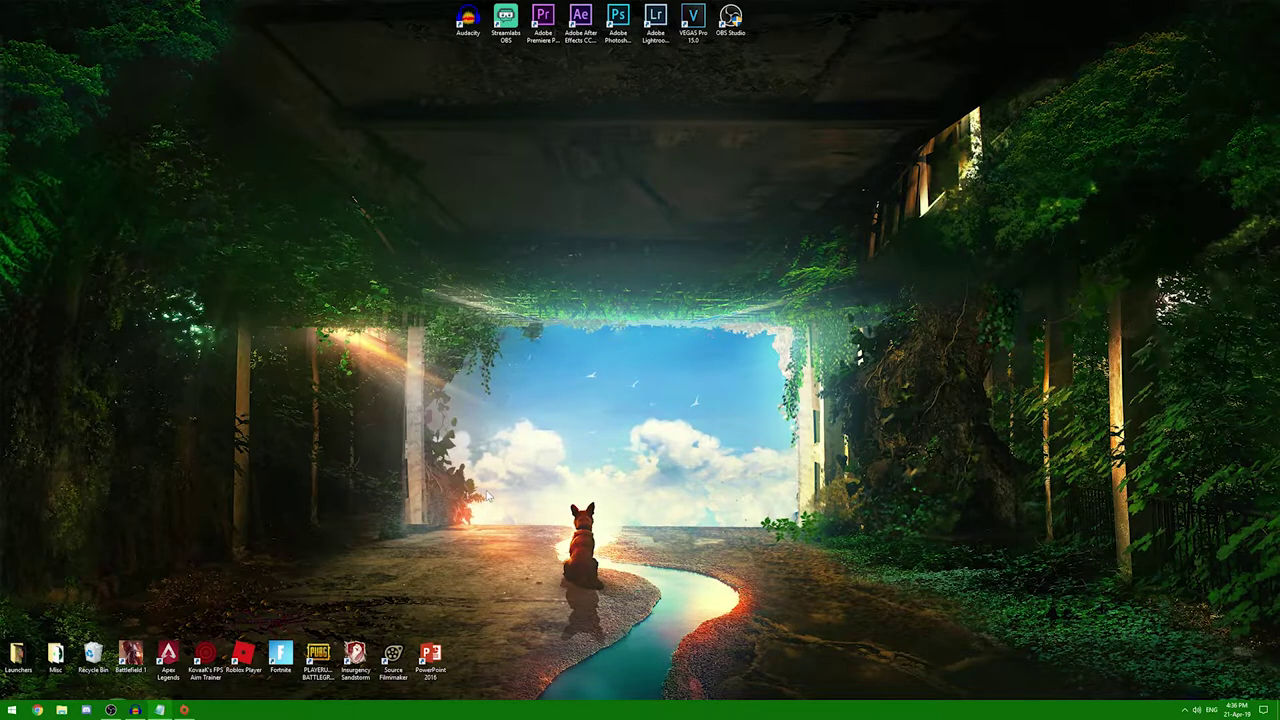
- Open the Apex Legends installation folder from its desktop shortcut and go into the cfg folder
right_click(170, 650)
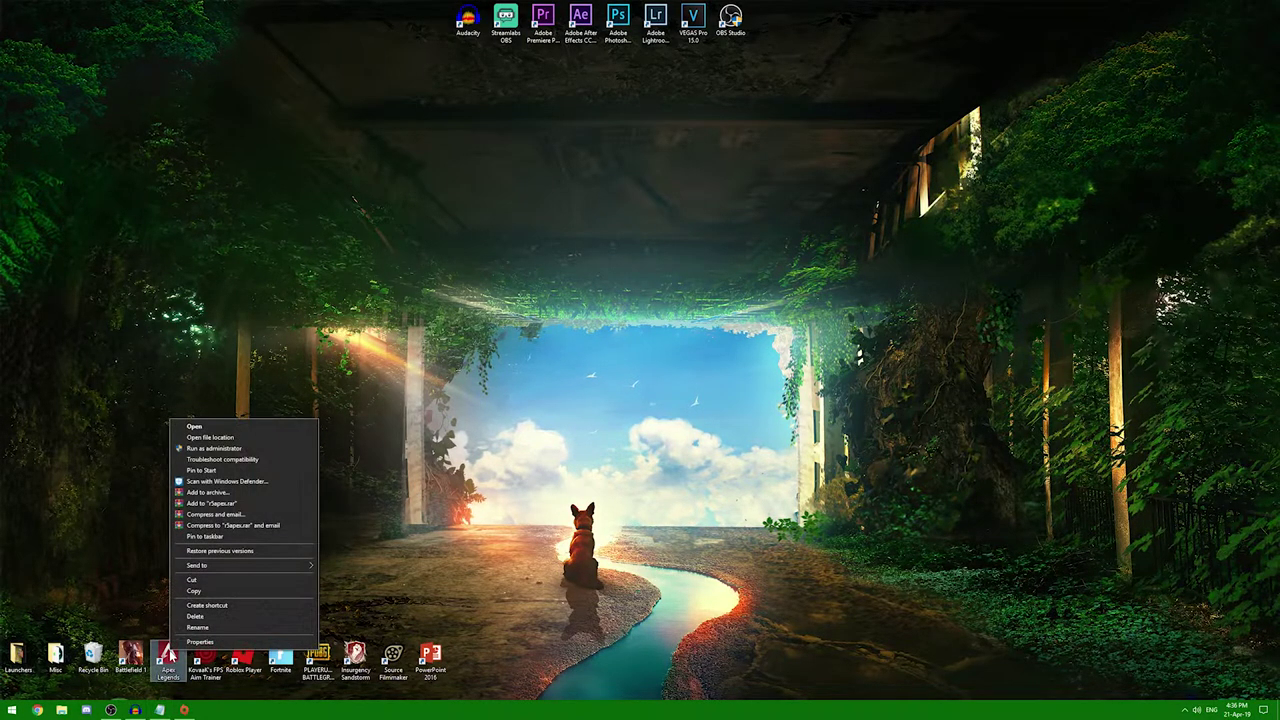
left_click(205, 437)
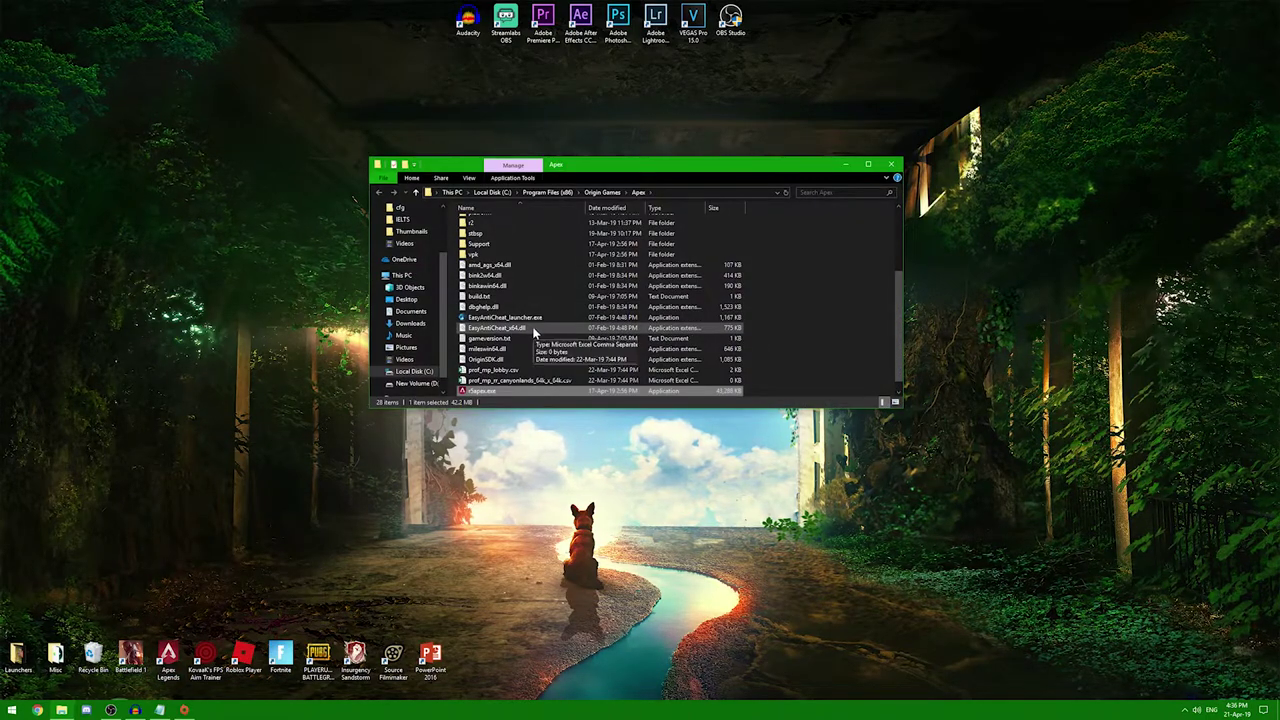
scroll(532, 332, "up", 2)
scroll(530, 320, "up", 3)
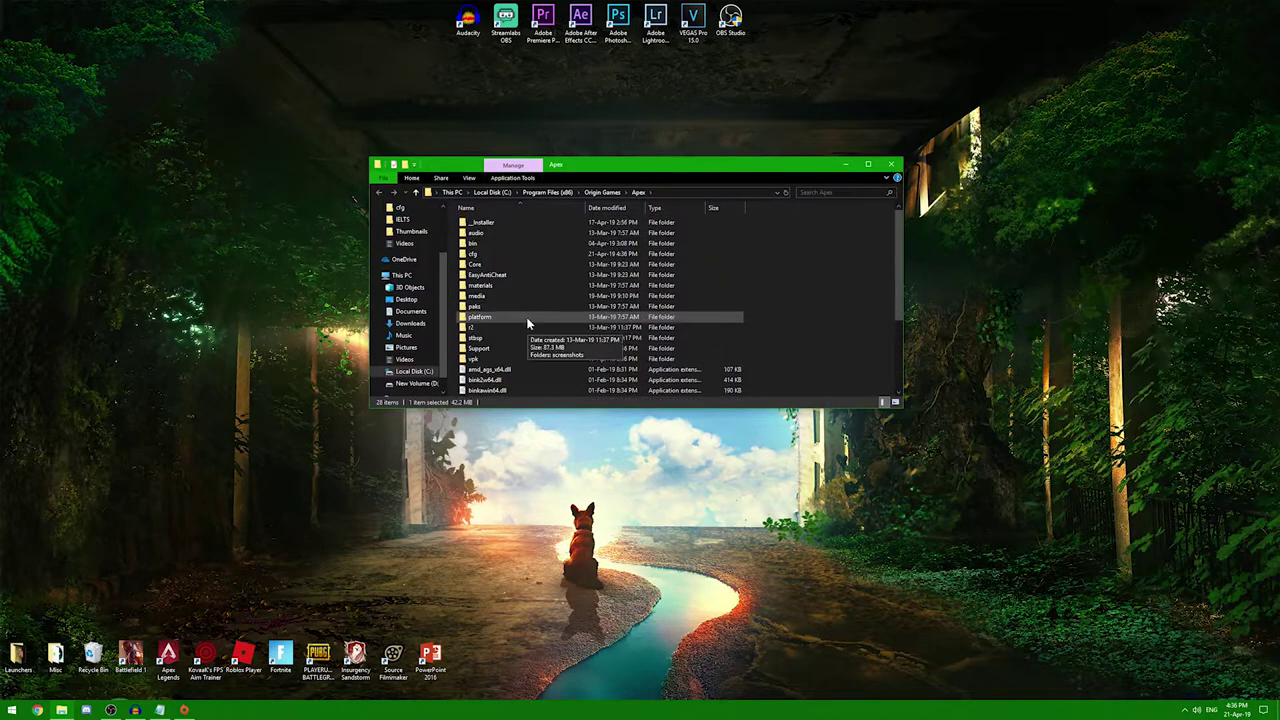
double_click(476, 253)
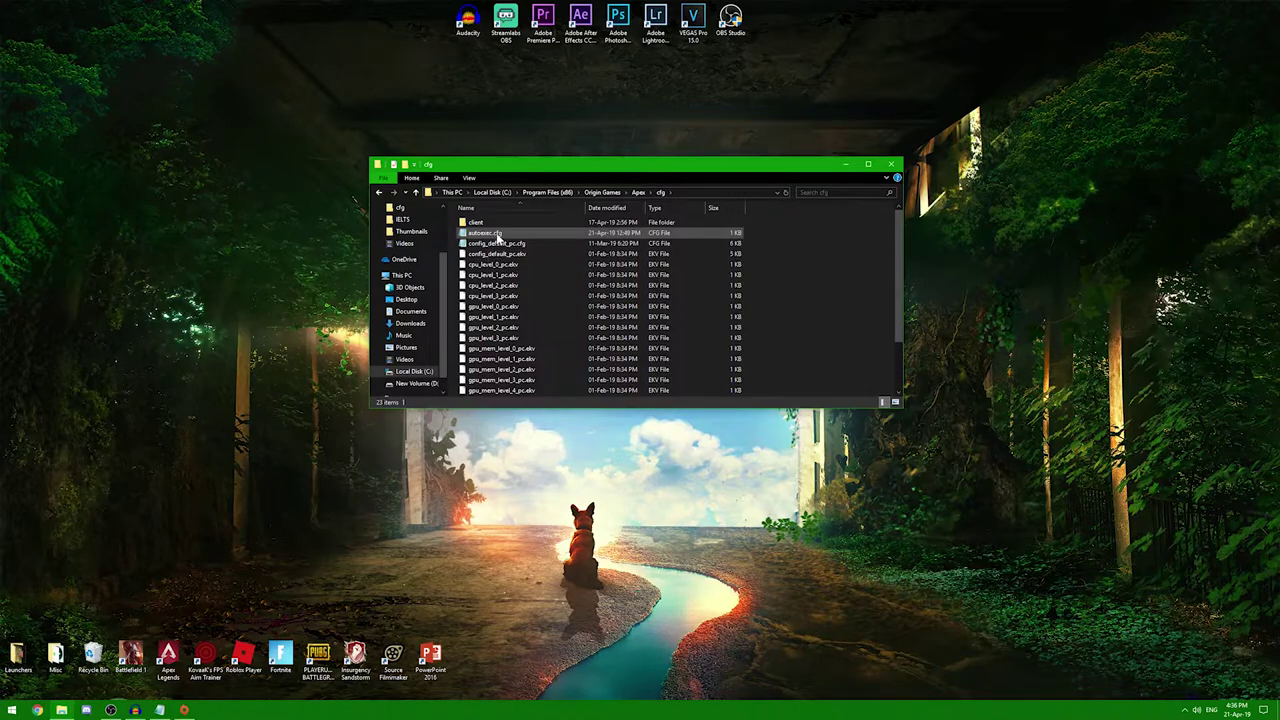
left_click(497, 246)
right_click(490, 248)
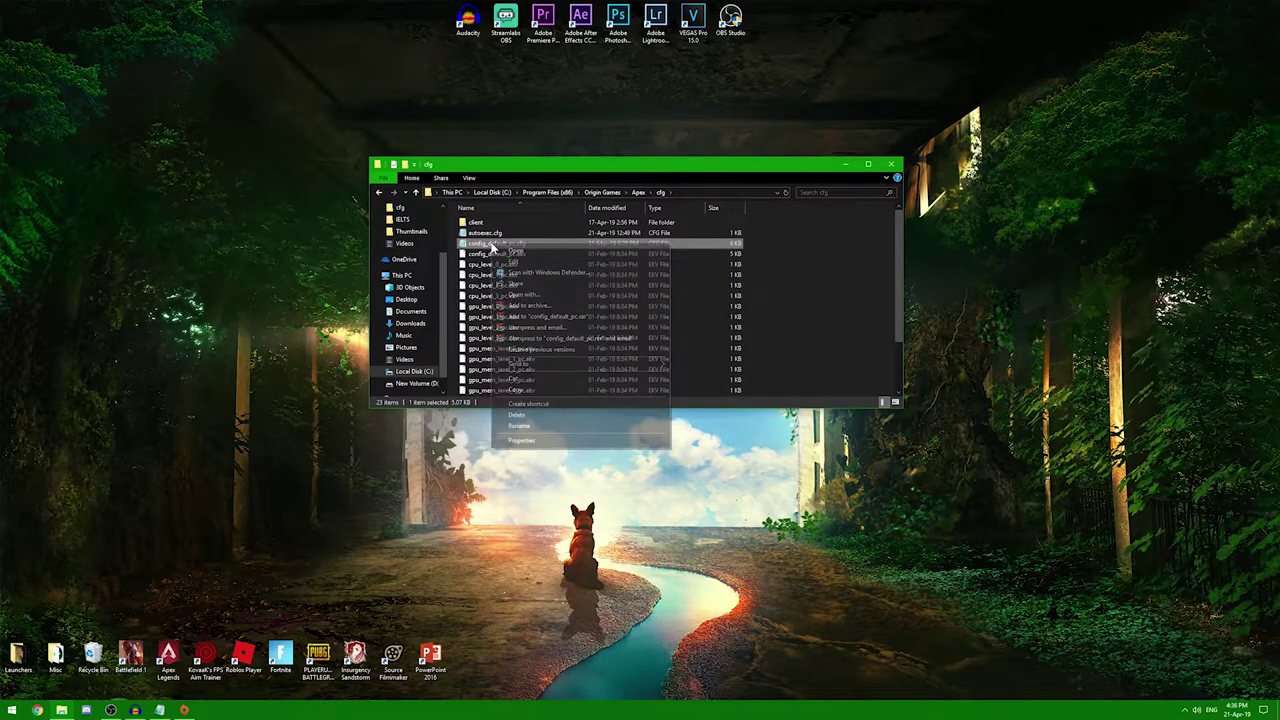
key("m")
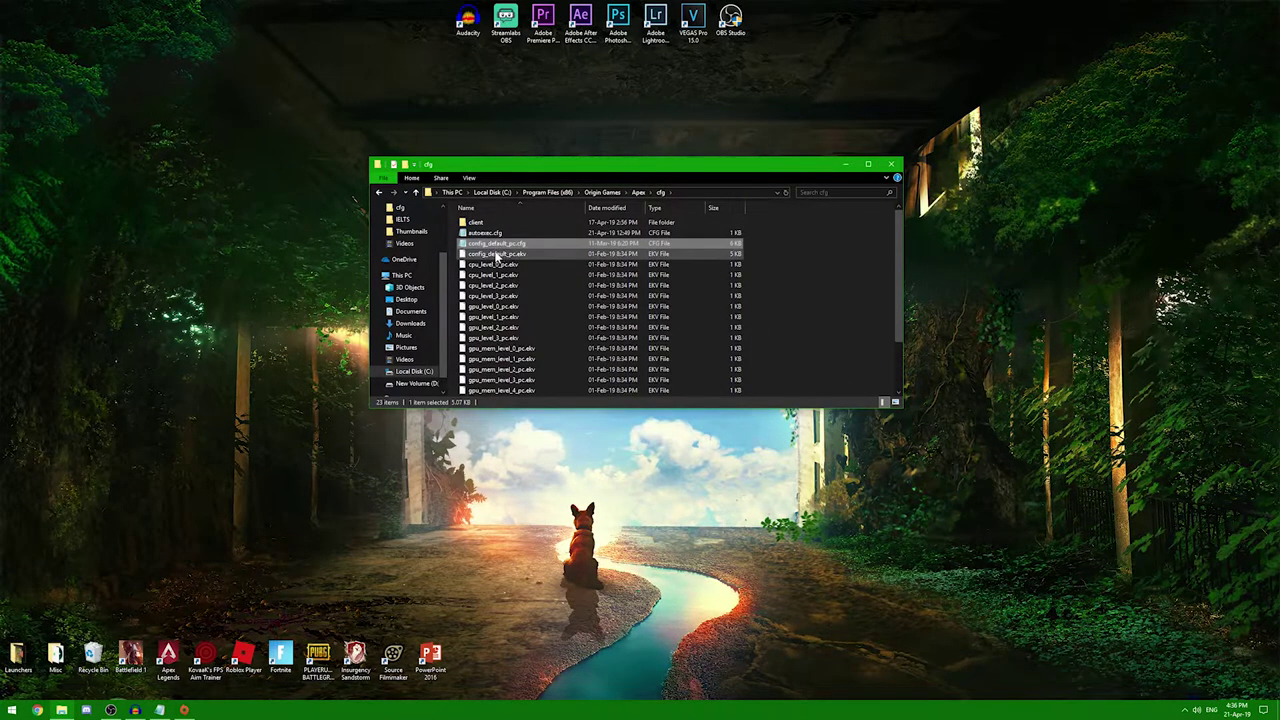
key("Escape")
- Make a copy of config_default_pc.cfg in the same cfg folder
right_click(524, 246)
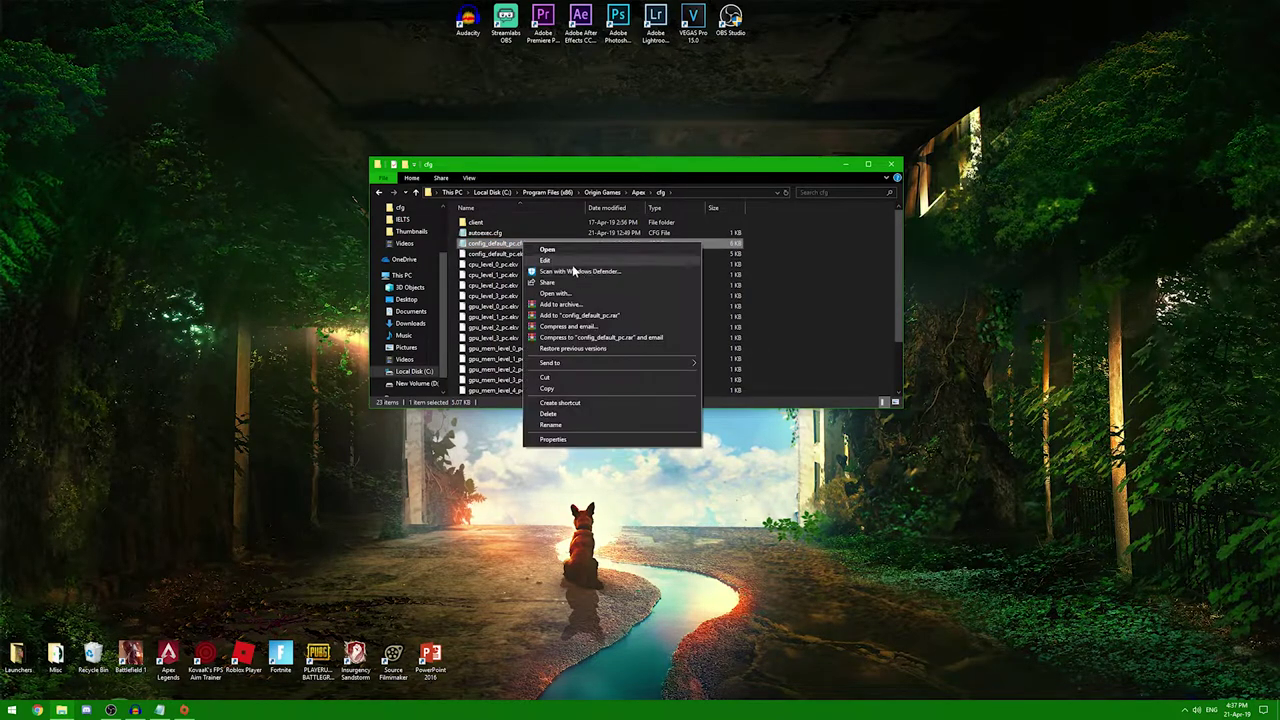
left_click(546, 388)
right_click(825, 312)
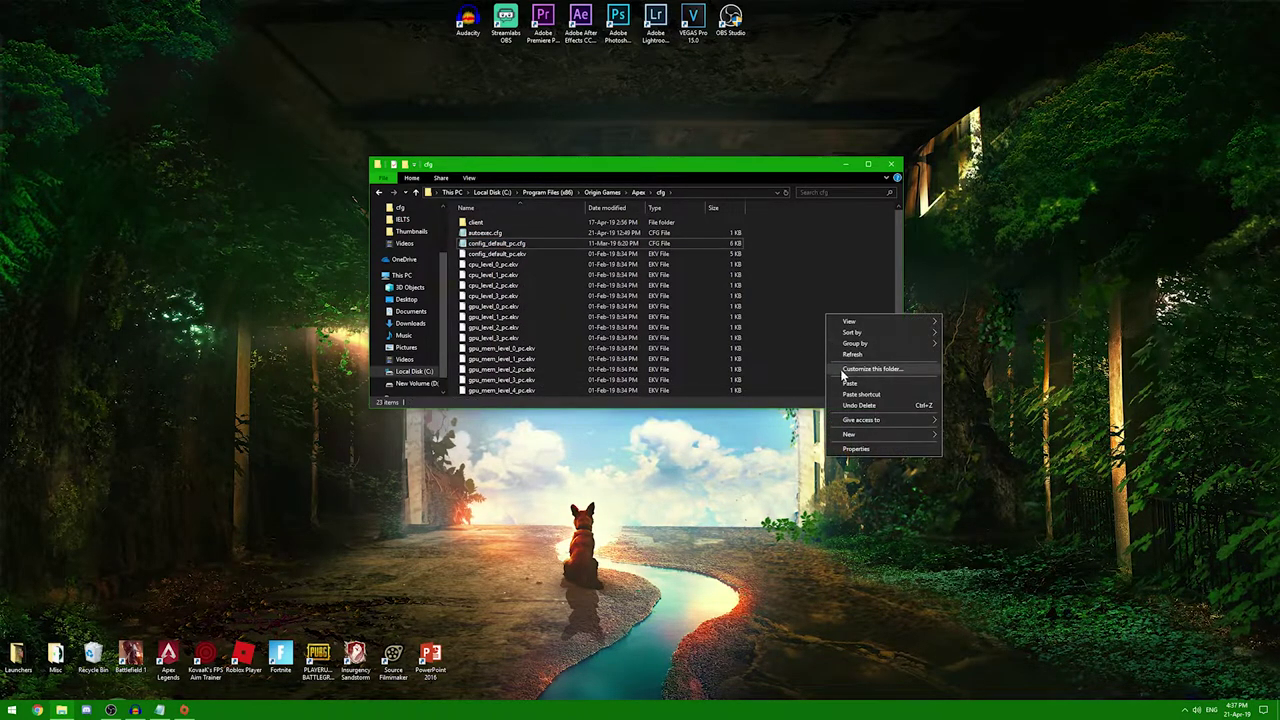
left_click(852, 384)
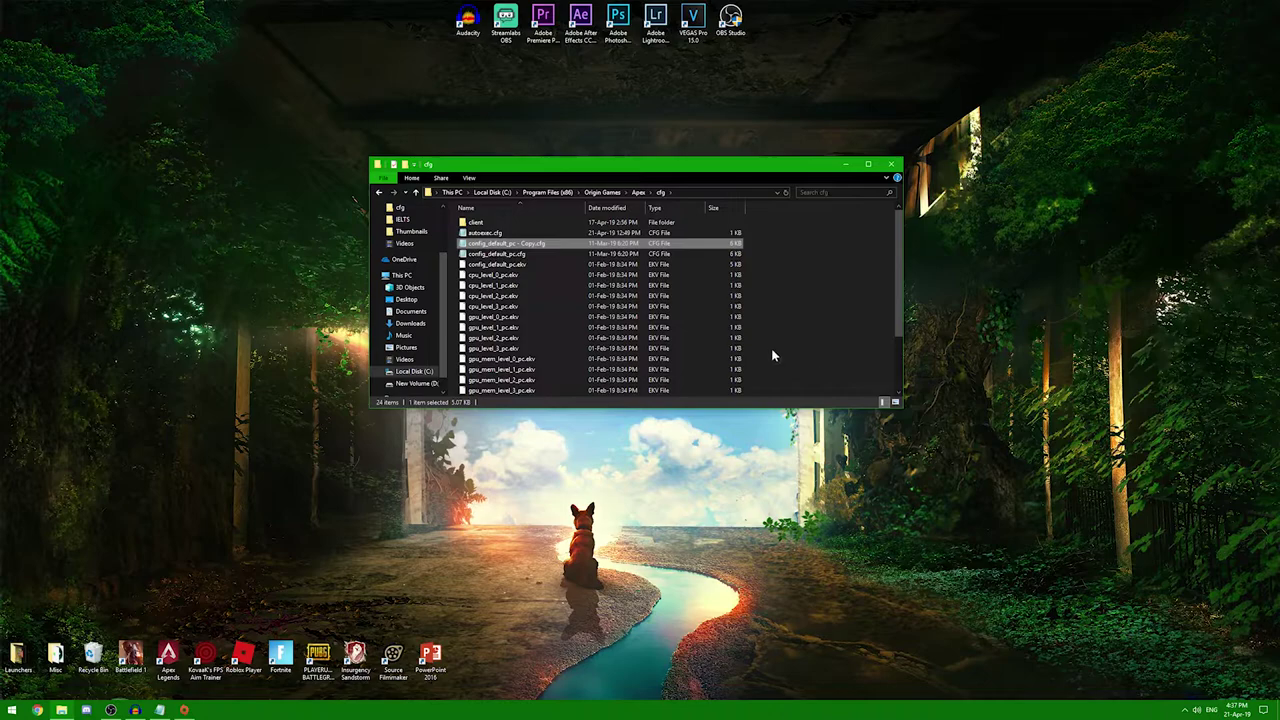
- Rename the copied config file as autoexec1.cfg
right_click(524, 246)
left_click(544, 436)
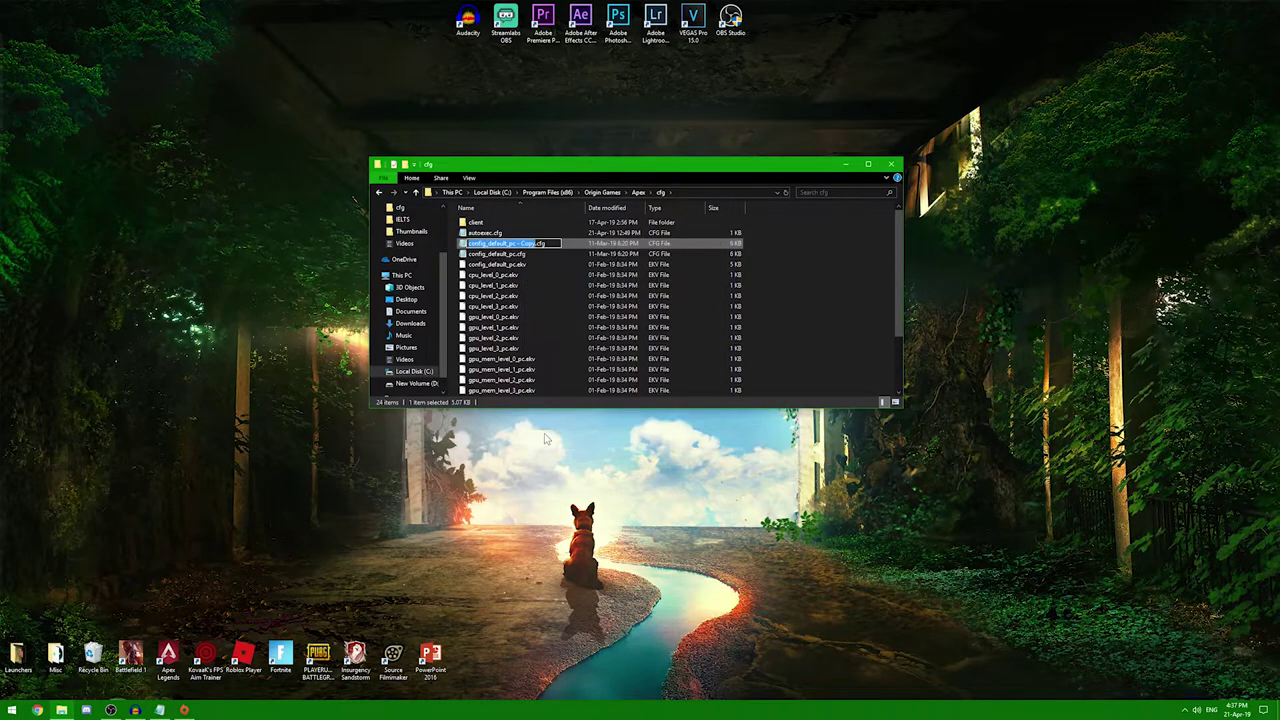
type("autoexec1")
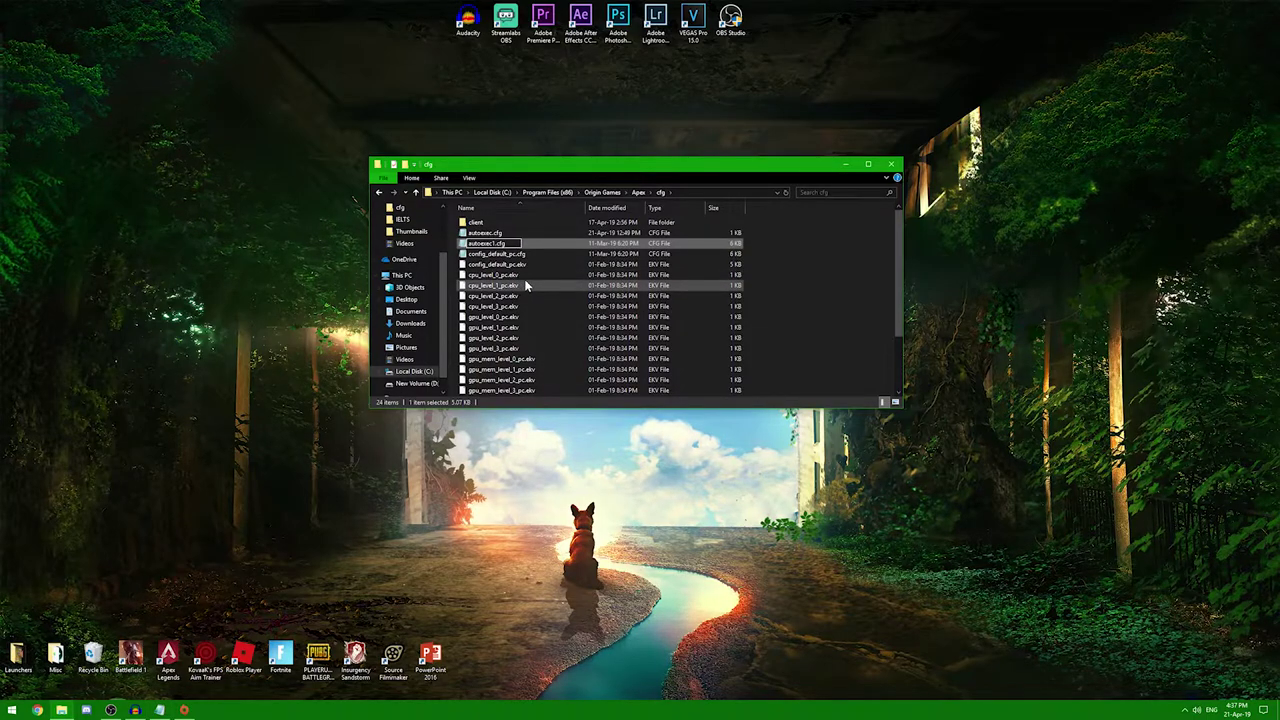
key("Return")
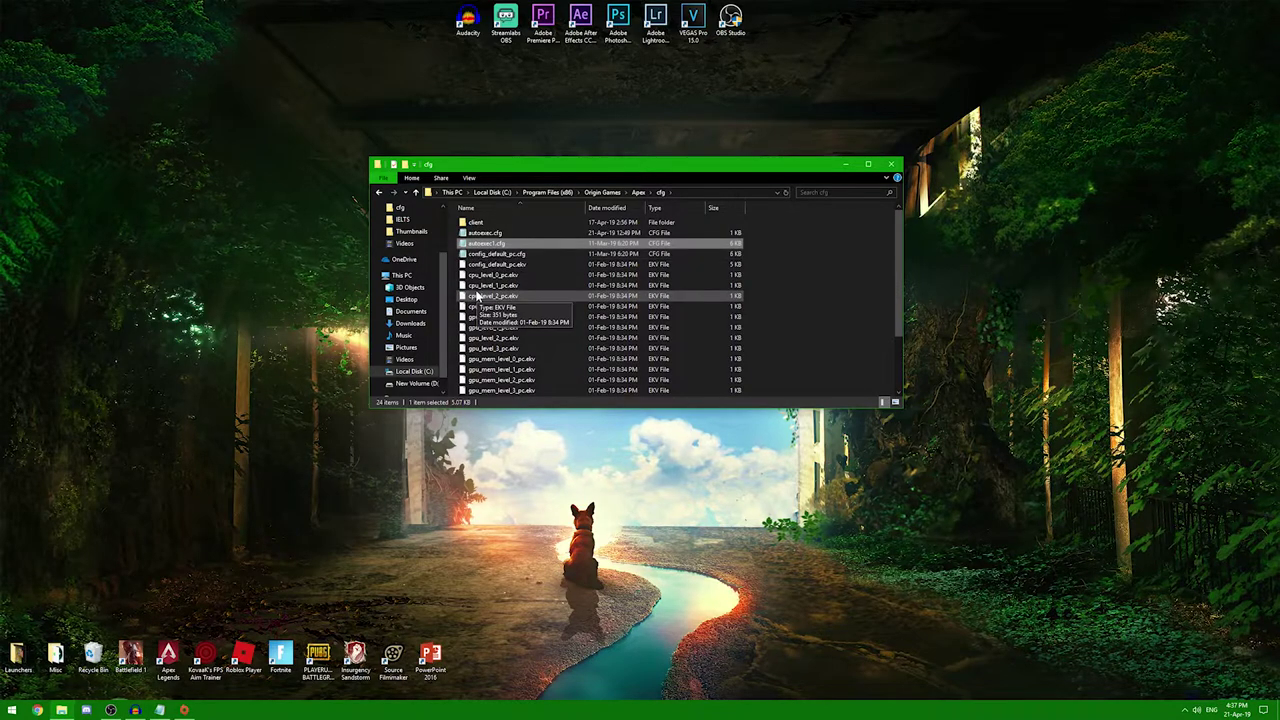
- Open autoexec1.cfg in Notepad and delete its entire contents
double_click(477, 244)
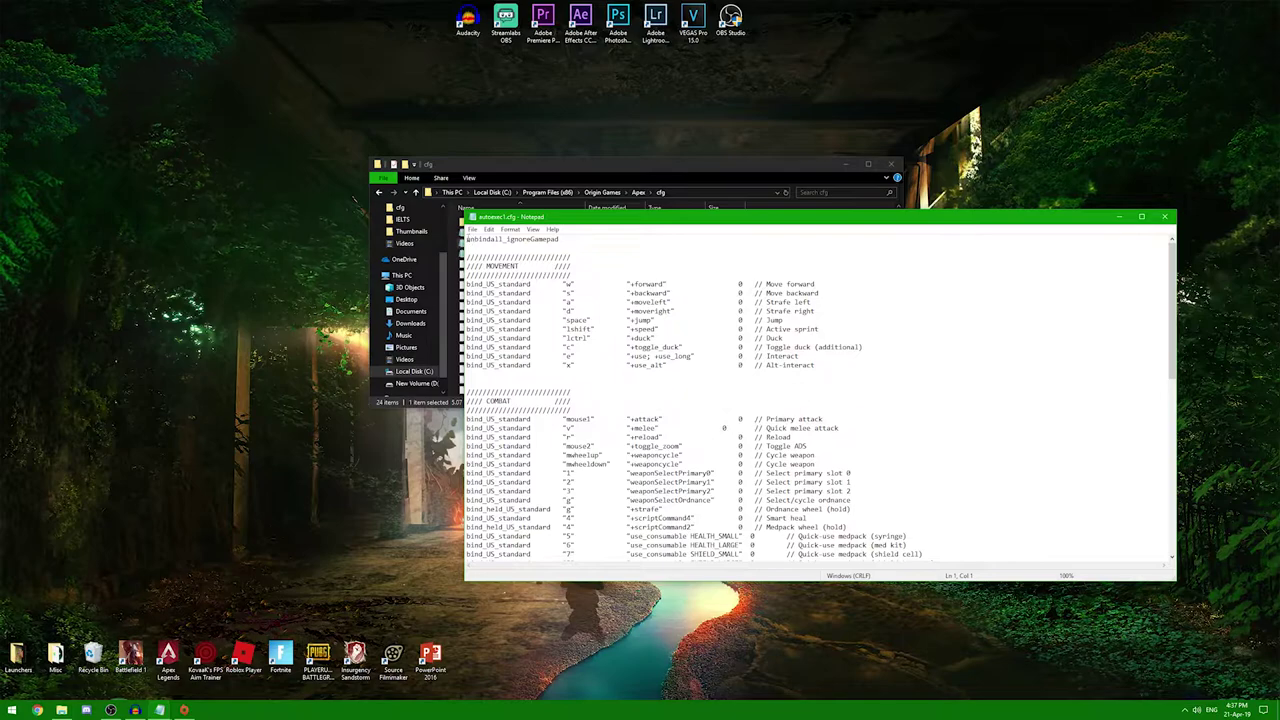
left_click_drag(466, 240, 960, 354)
left_click(965, 360)
key("ctrl+a")
key("Delete")
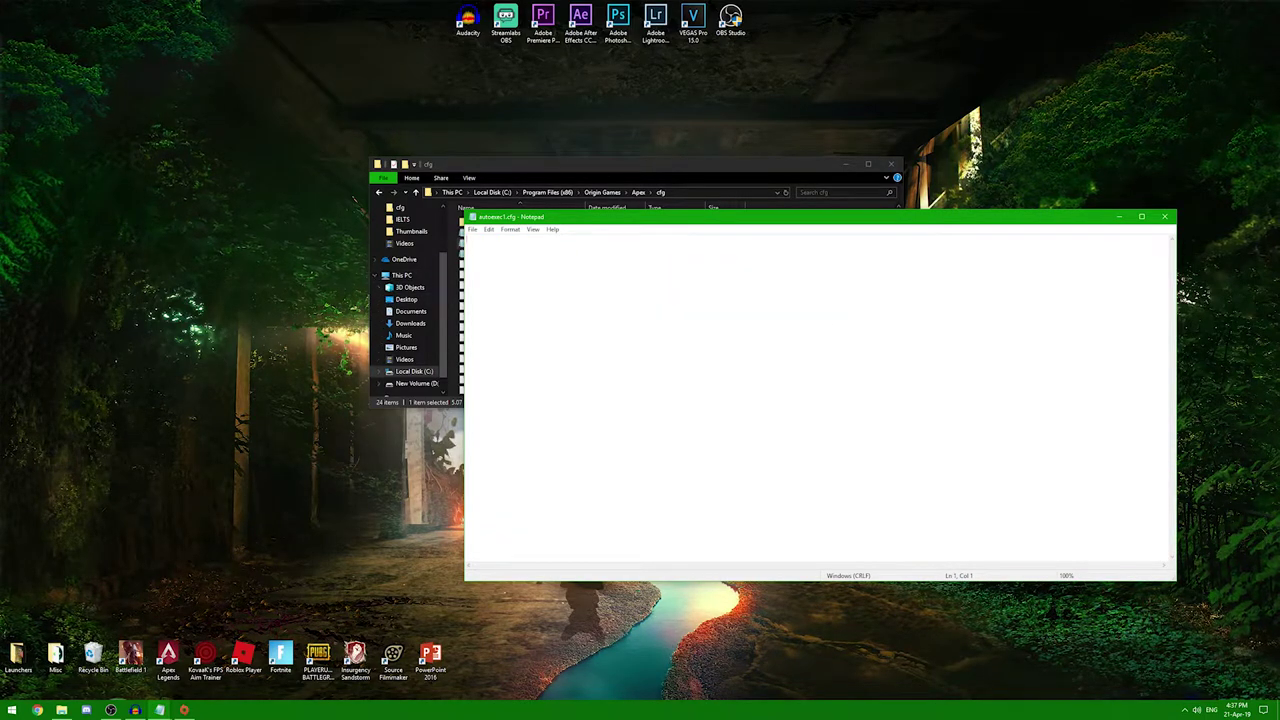
- Add the lines "hud_setting_minimapRotate 1" and "r_shadows 0" to the empty config file
left_click(330, 335)
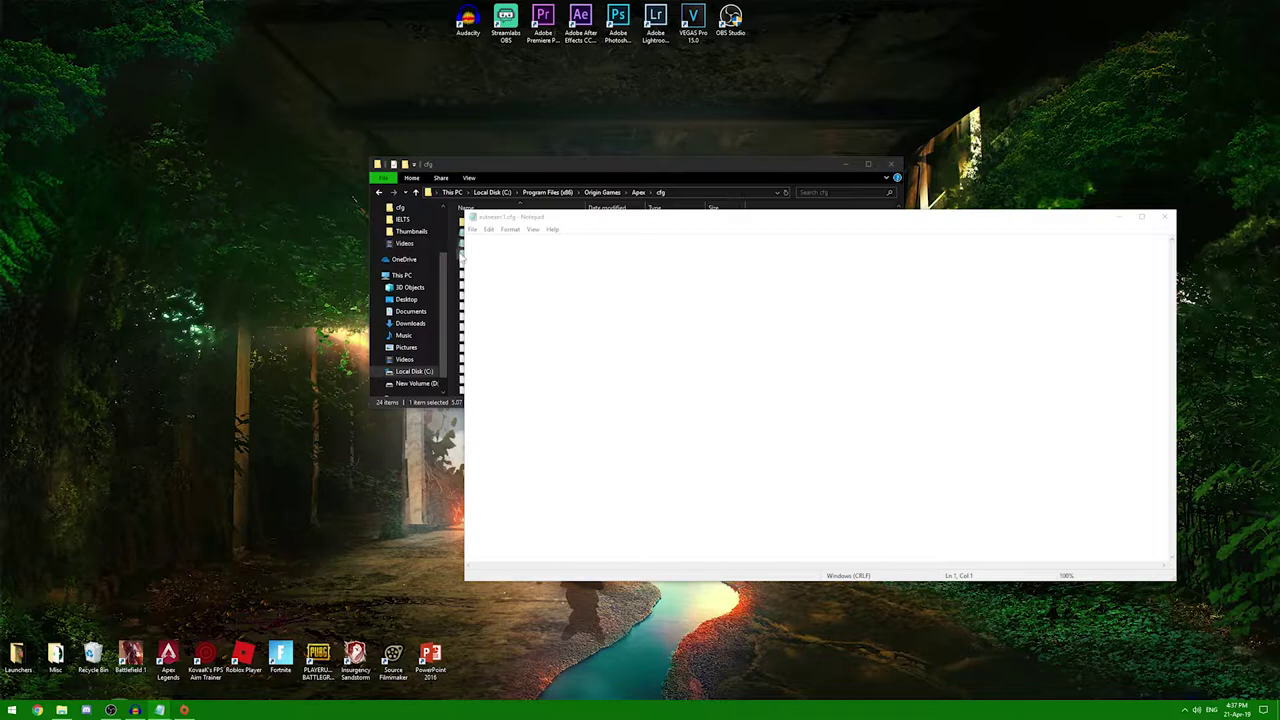
left_click(513, 254)
key("ctrl+v")
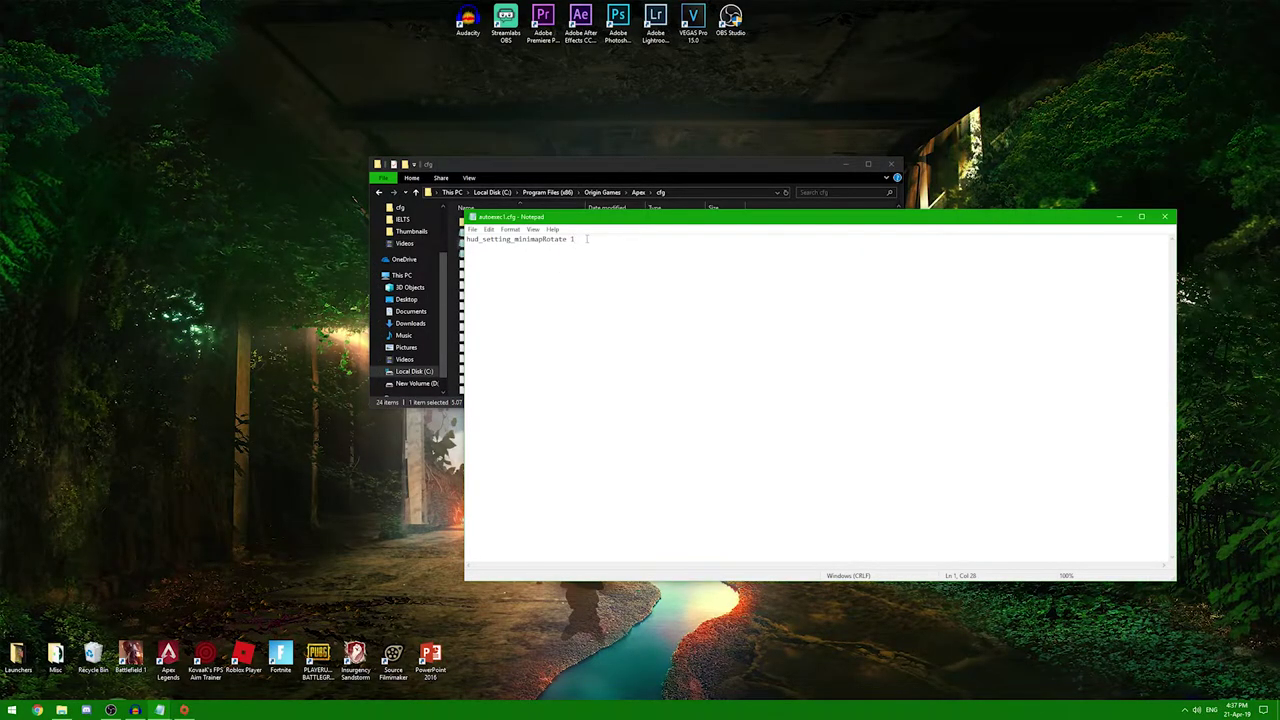
key("ctrl+v")
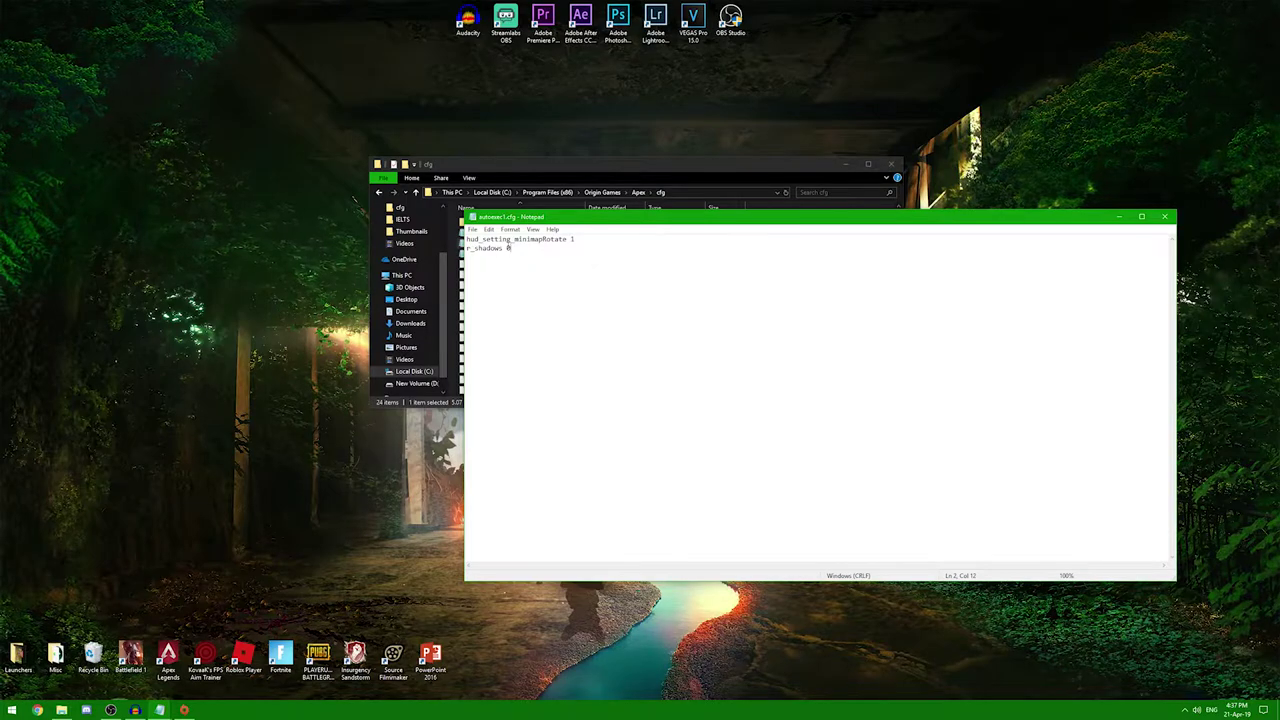
double_click(507, 248)
left_click(544, 280)
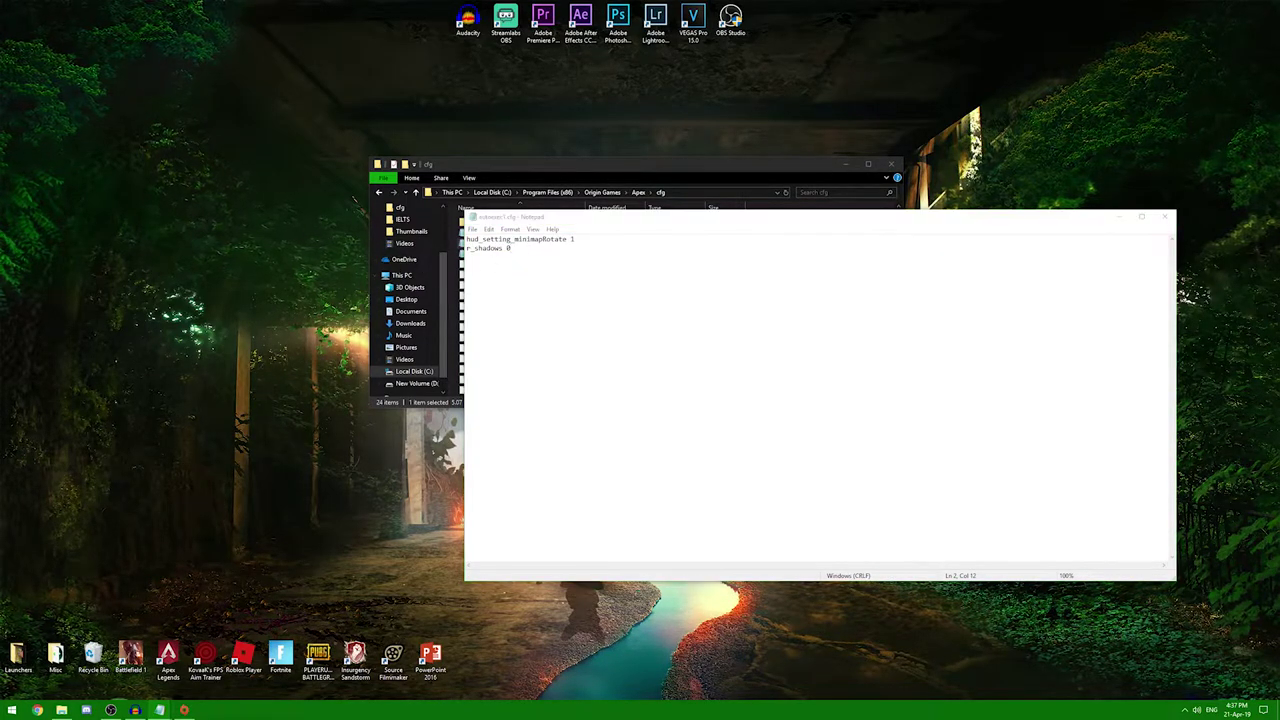
- Add the lines "r_fullscreen 1" and "mat_screen_blur_enabled 0" below the r_shadows setting
left_click(531, 254)
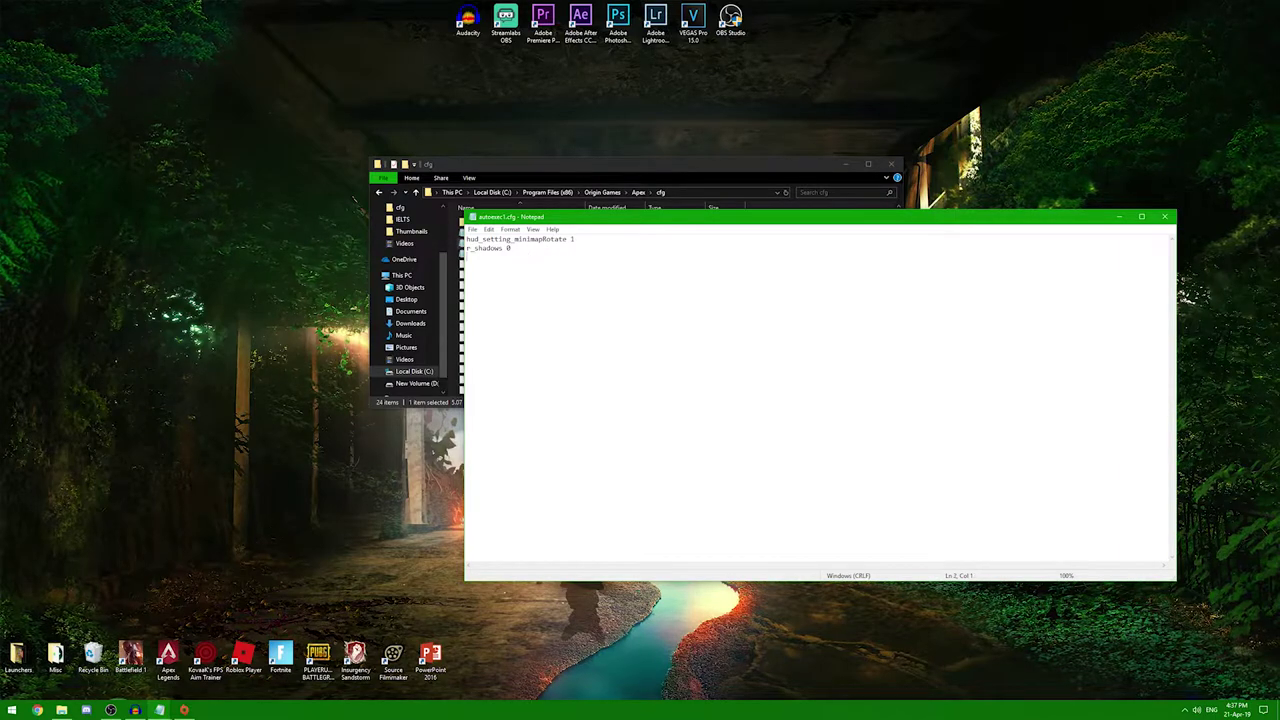
key("Return")
type("r_fullscreen 1")
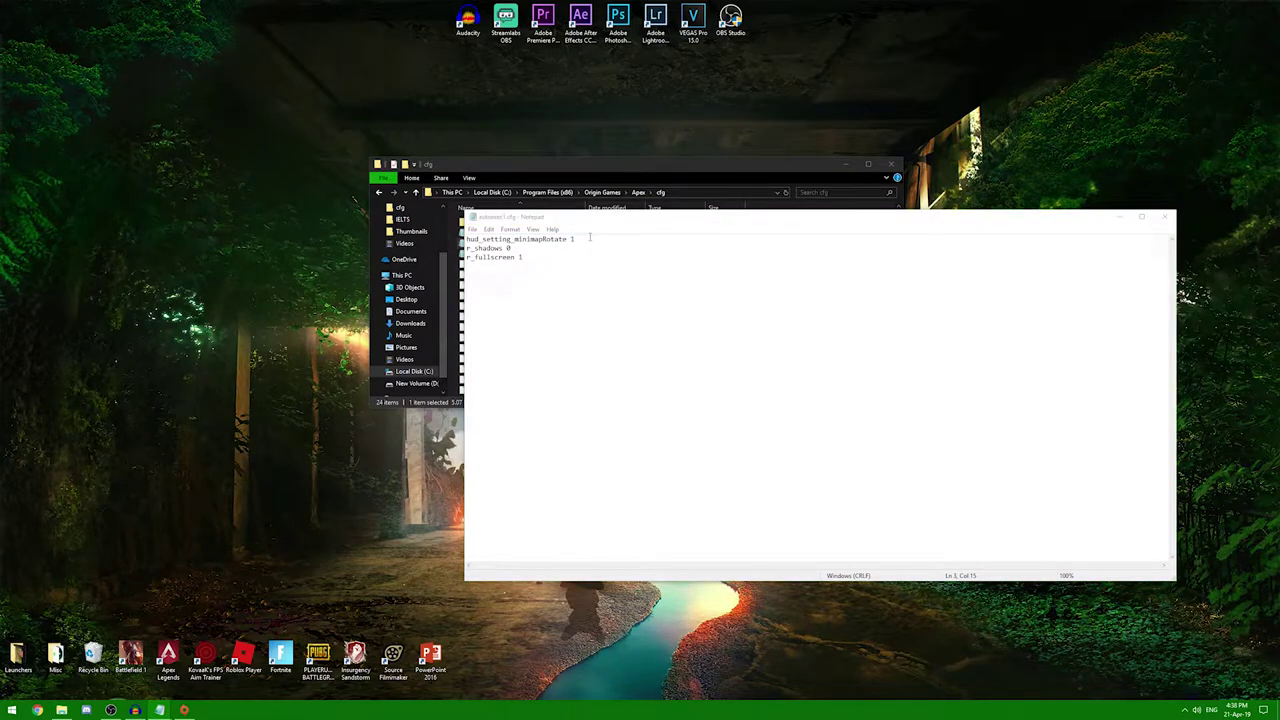
key("alt+Tab")
key("Return")
key("ctrl+v")
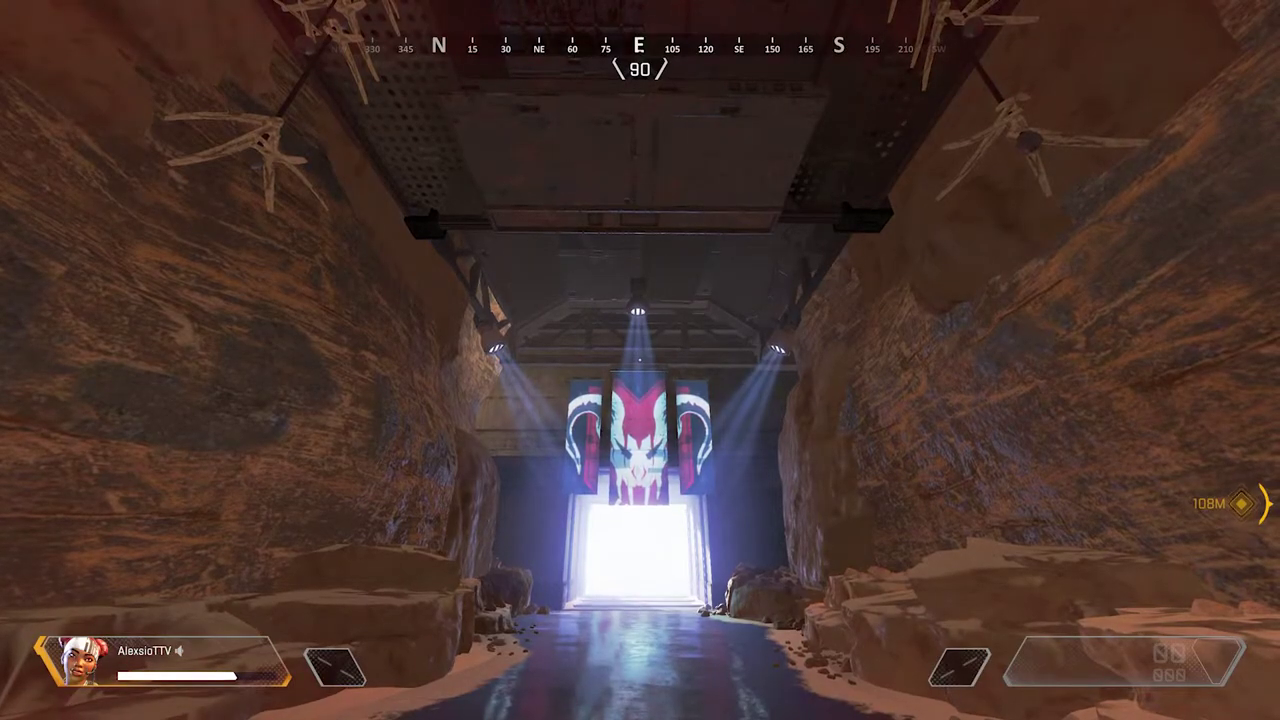
key("Tab")
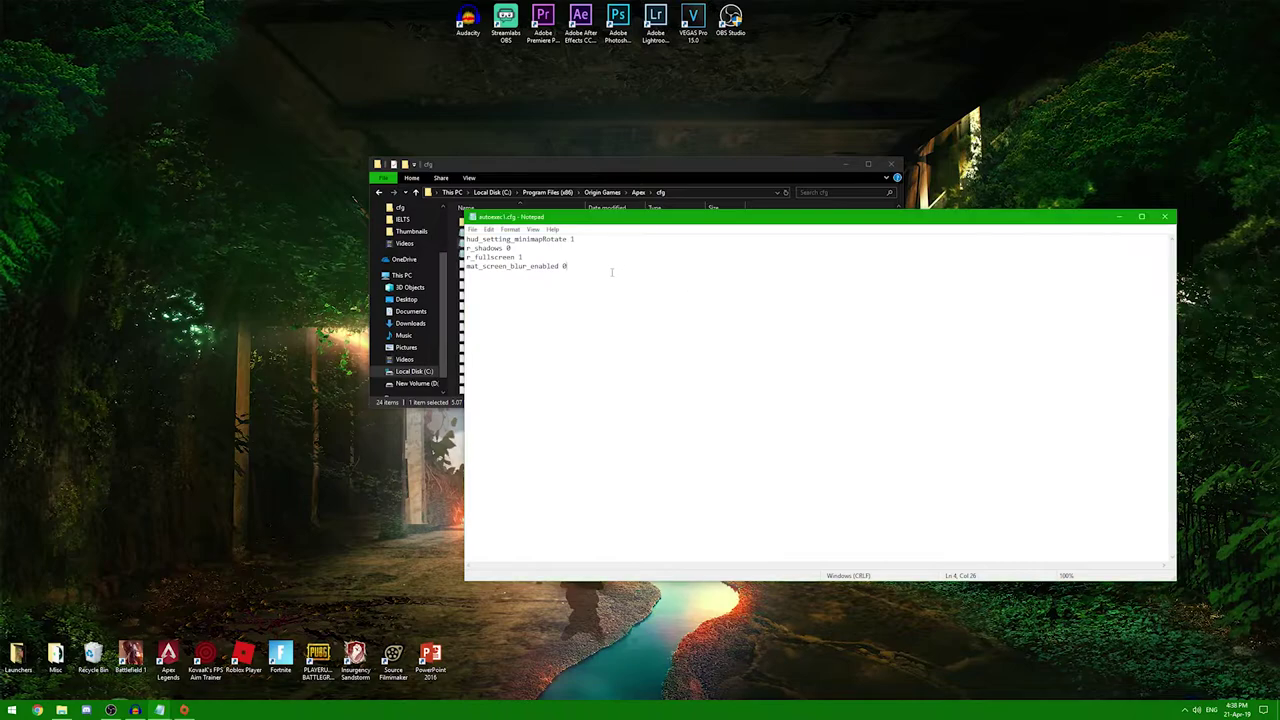
- Add the line "r_particle_timescale 2" below the screen blur setting
type("r_particle_timescale 2")
left_click_drag(560, 276, 466, 276)
left_click(558, 276)
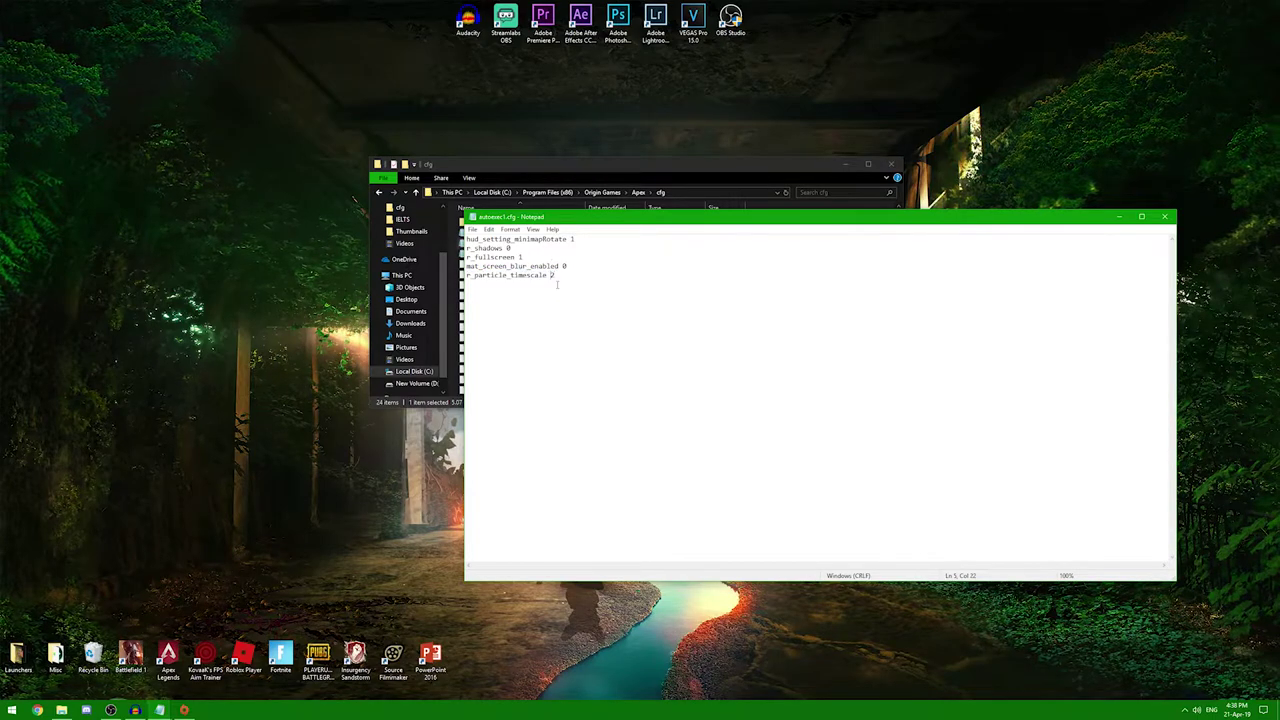
left_click_drag(558, 276, 478, 276)
left_click(547, 317)
left_click_drag(567, 282, 466, 276)
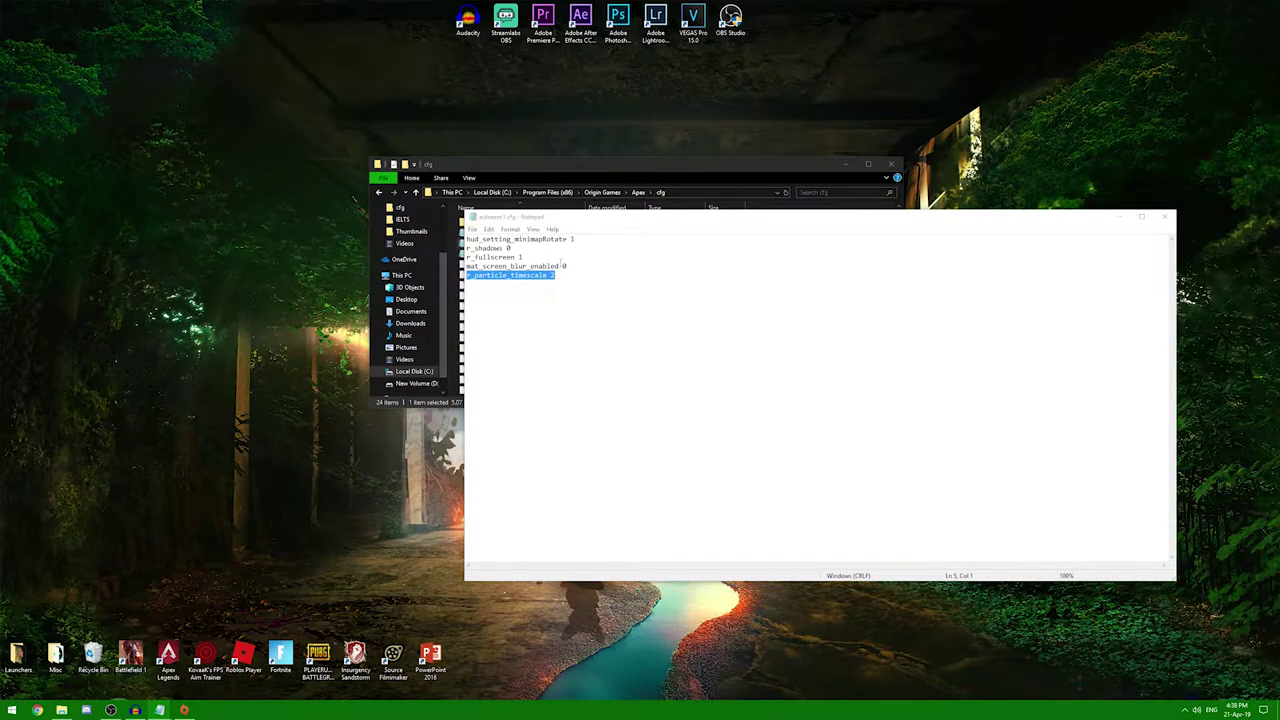
- Add the line "mat_compressedtextures 1" below the particle timescale setting
left_click(561, 275)
key("Return")
type("mat_compressedtextures 1")
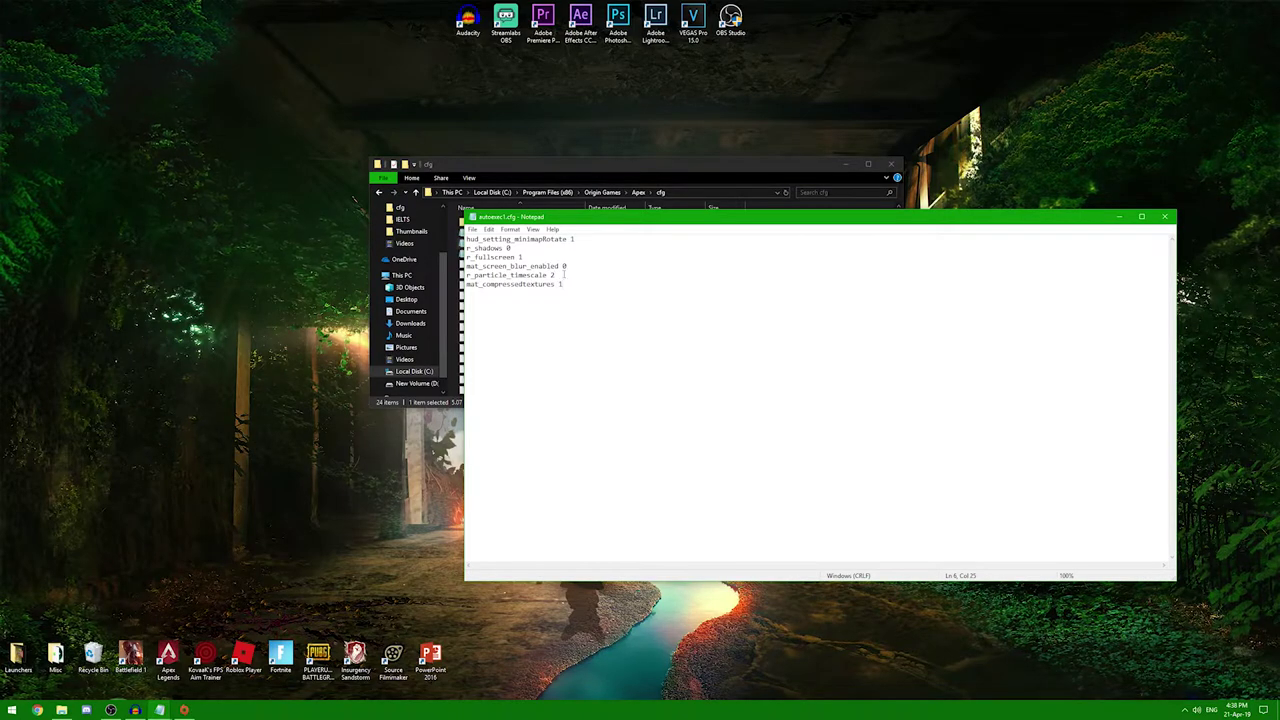
left_click_drag(575, 293, 466, 286)
left_click(520, 316)
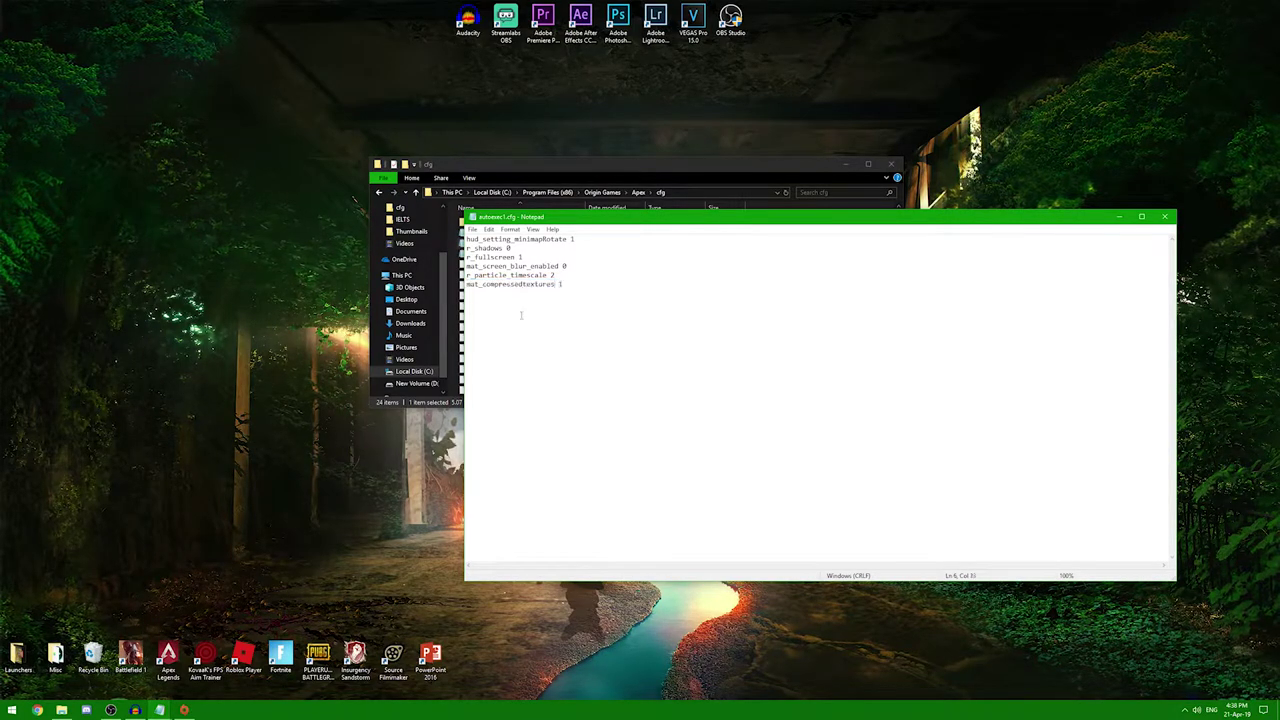
- Add the line "cl_ragdoll_collide 0" below the compressed textures setting
left_click(575, 286)
type("cl_ragdoll_collide 0")
left_click_drag(549, 296, 510, 294)
left_click(524, 331)
left_click(552, 294)
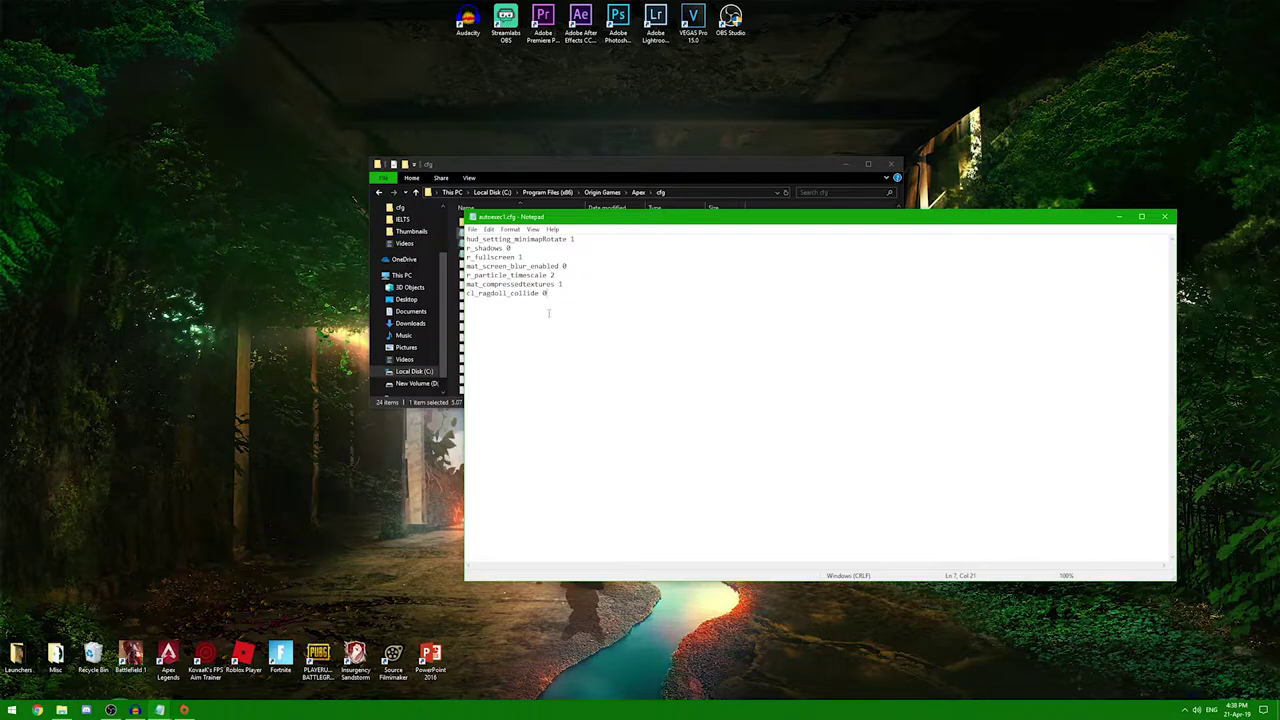
- Add the line "r_dxgi_max_frame_latency 0" below the ragdoll collision setting
left_click(30, 298)
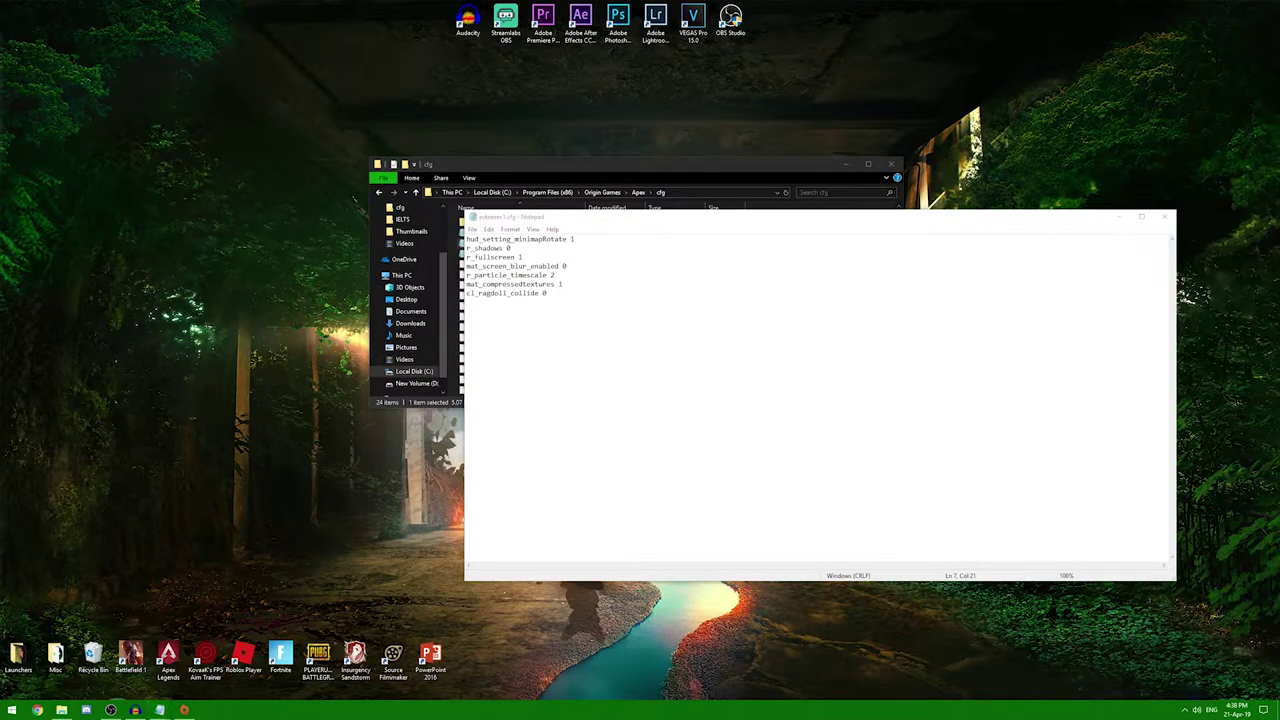
left_click(546, 296)
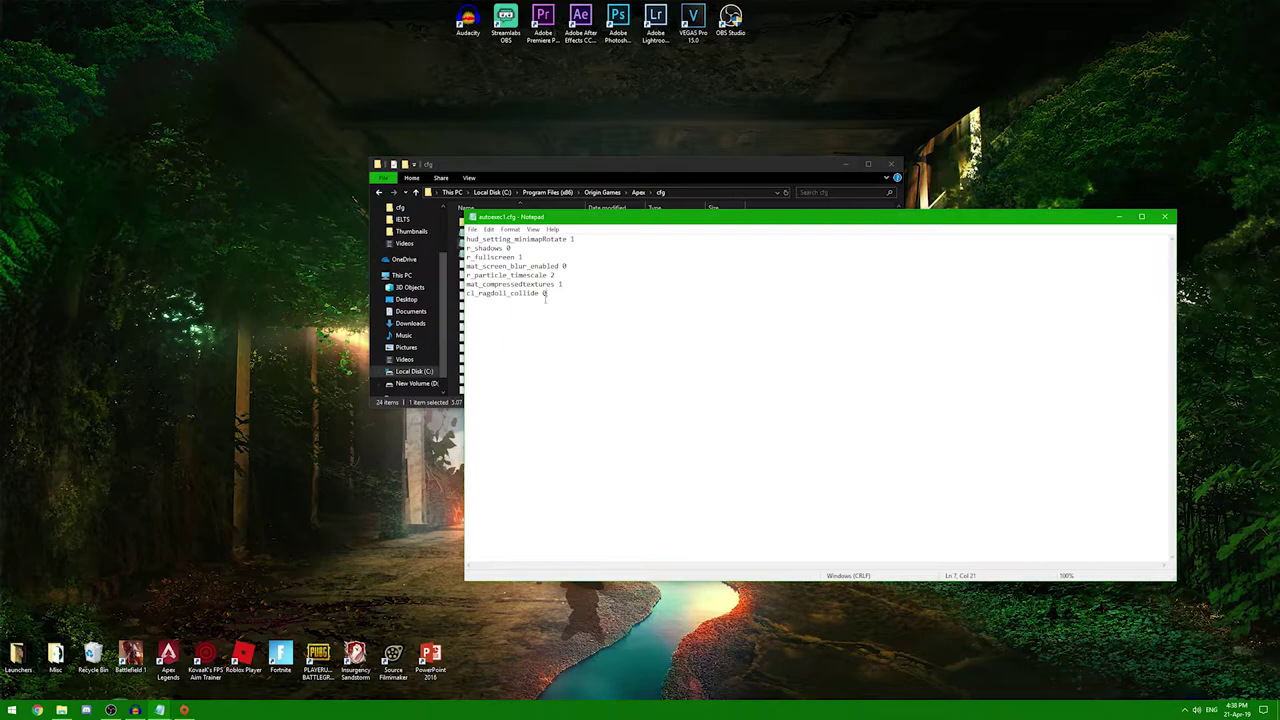
type("r_dxgi_max_frame_latency 0")
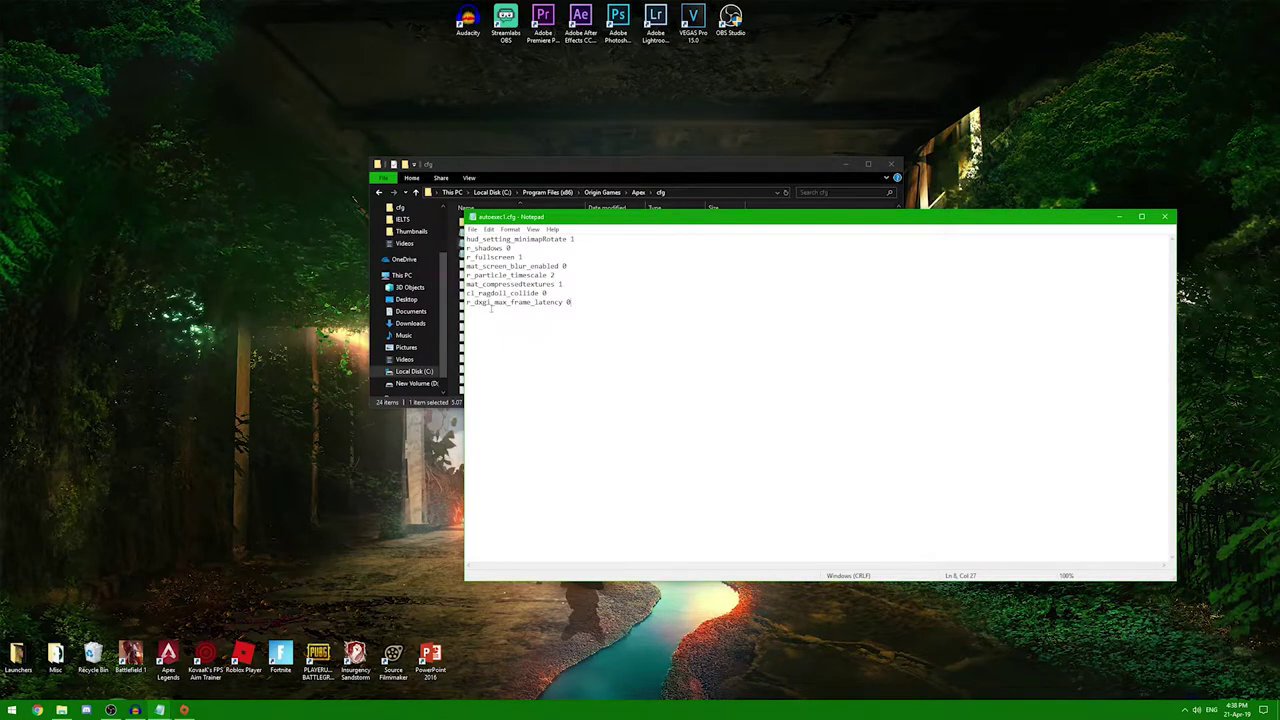
left_click_drag(574, 300, 553, 302)
left_click(581, 302)
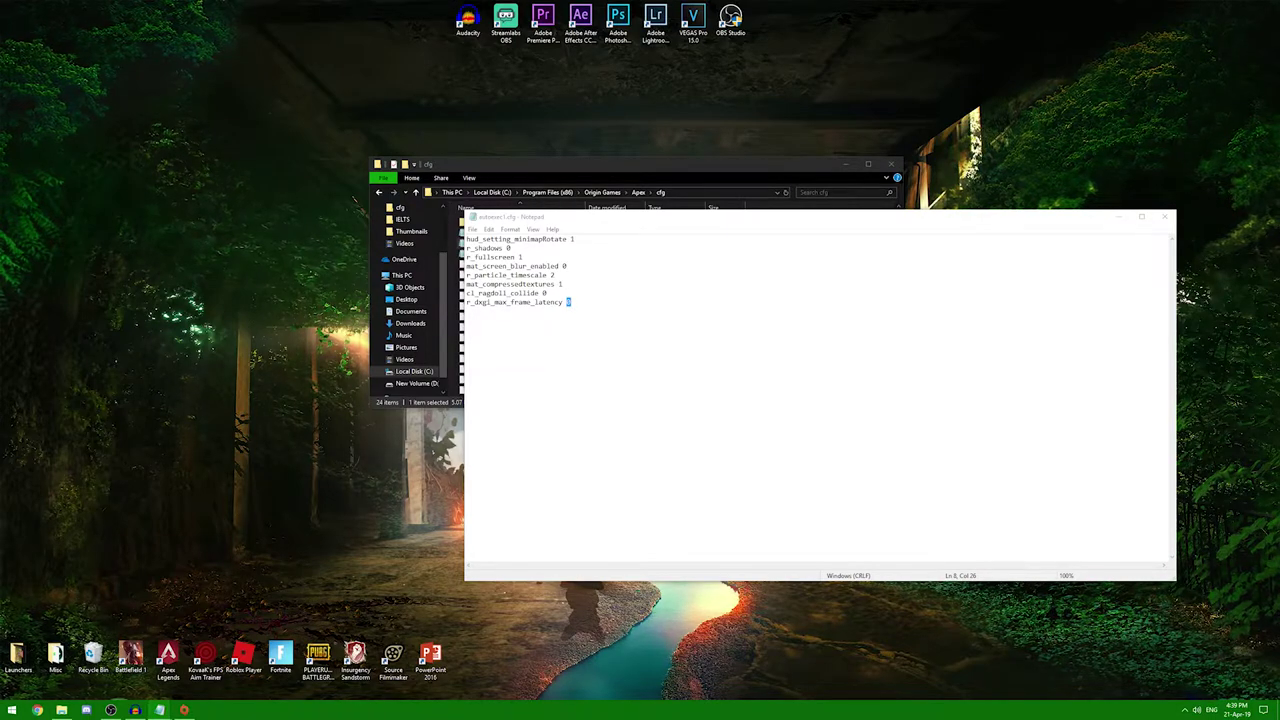
- Add the lines "mat_letterbox_aspect_goal 1.33" and "mat_letterbox_aspect_threshold 1.33" at the end of the config file
type("mat_letterbox_aspect_goal 1.33 mat_letterbox_aspect_threshold 1.33")
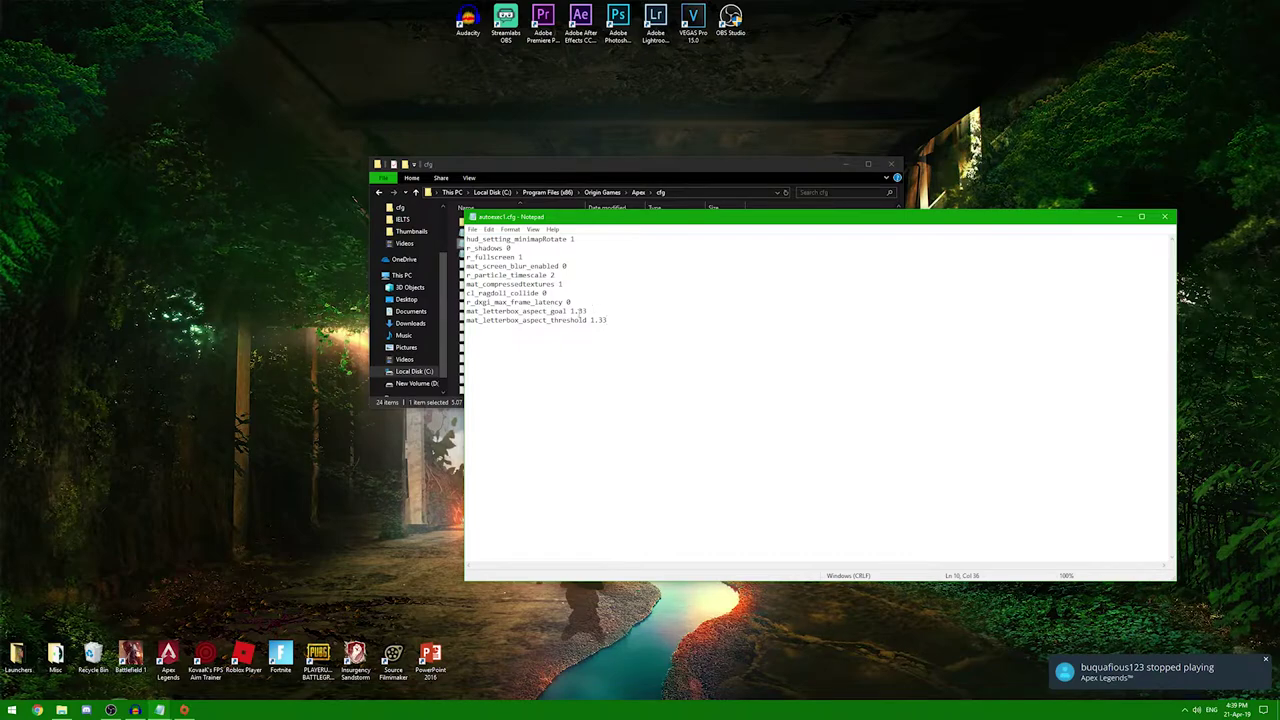
mouse_move(628, 328)
left_mouse_down()
mouse_move(466, 305)
mouse_move(466, 318)
mouse_move(624, 348)
left_mouse_up()
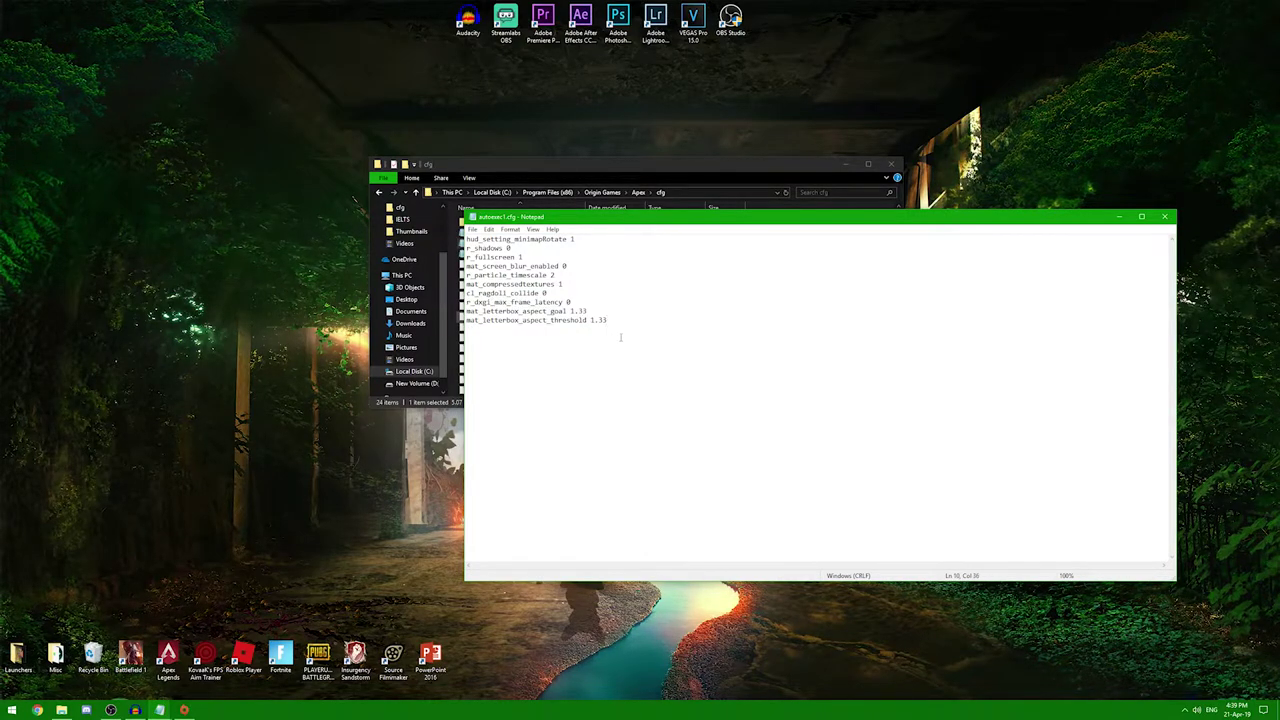
left_click(522, 321)
left_click_drag(622, 323, 466, 320)
left_click(617, 366)
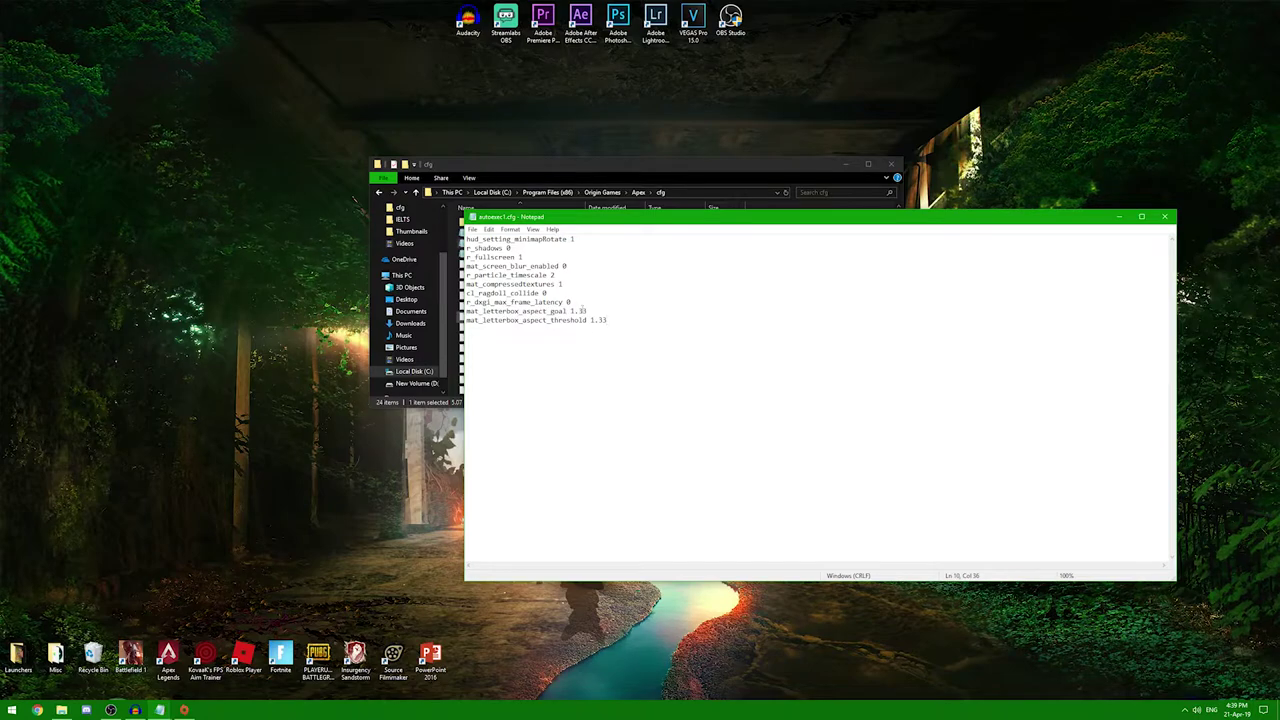
left_click_drag(626, 343, 480, 238)
left_click(659, 322)
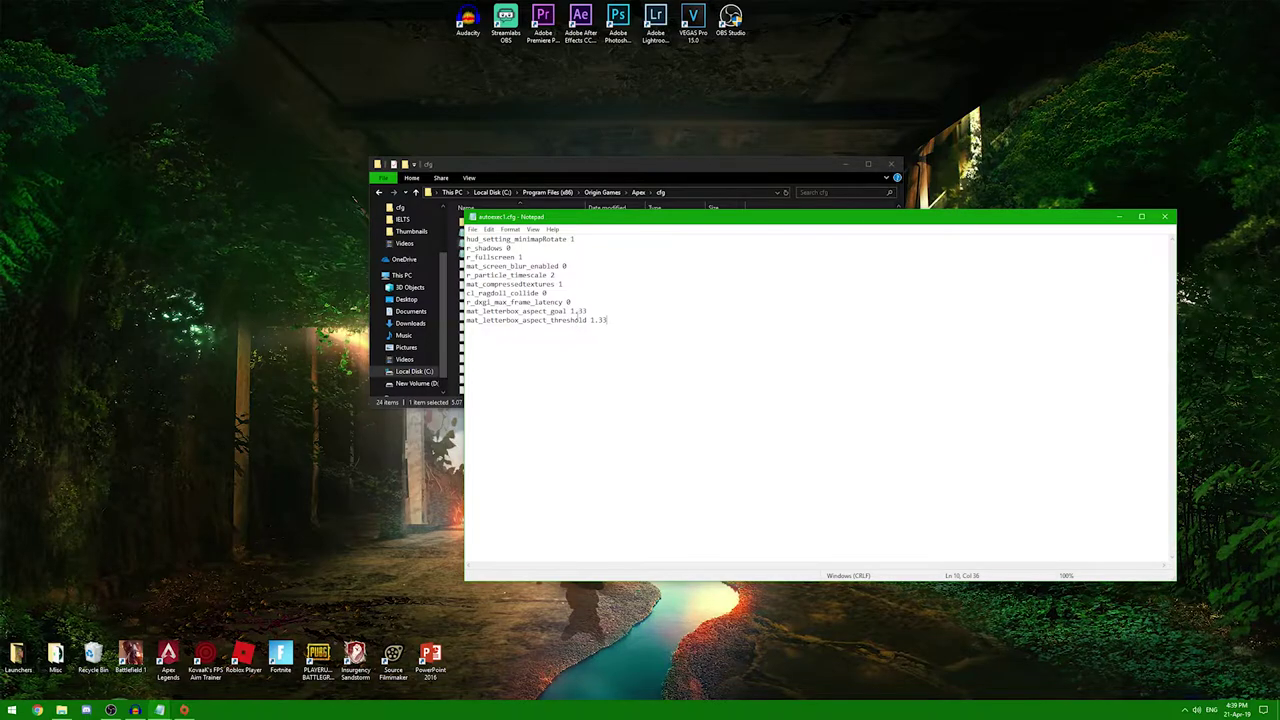
- Close the finished config file and bring up the advanced launch options for Apex Legends in Origin
key("Up")
left_click(1164, 216)
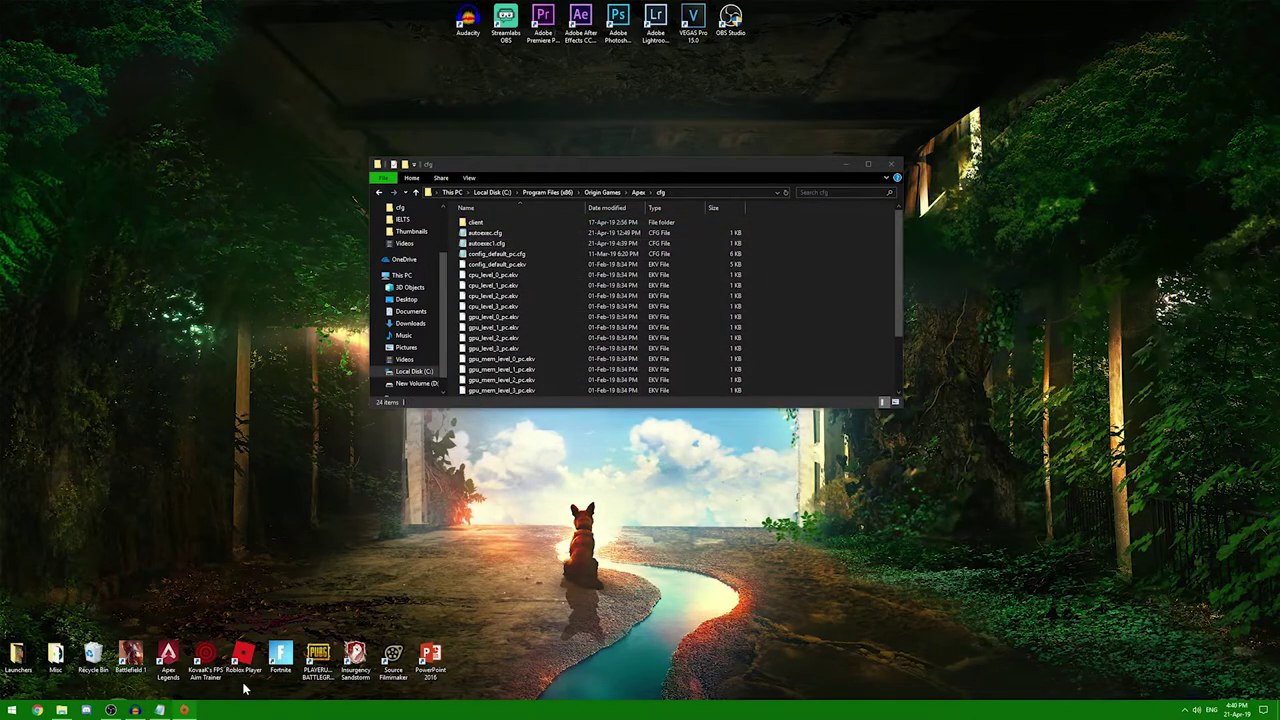
left_click(184, 710)
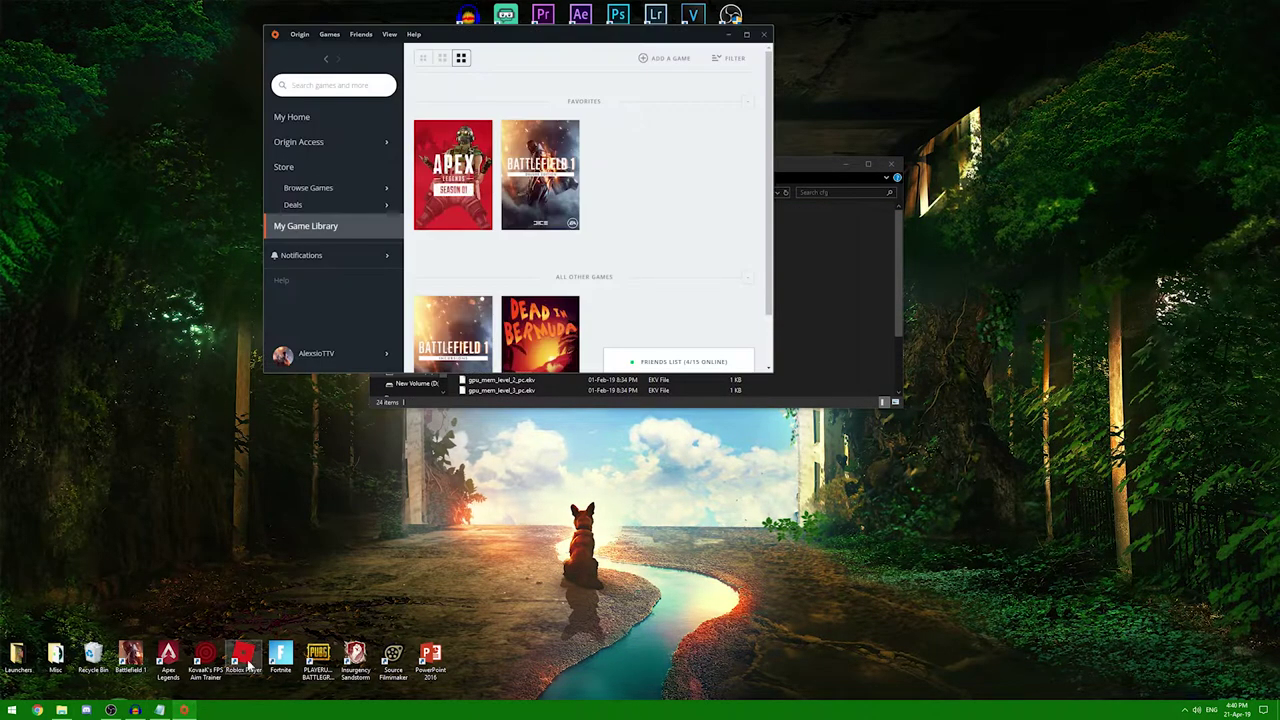
mouse_move(423, 206)
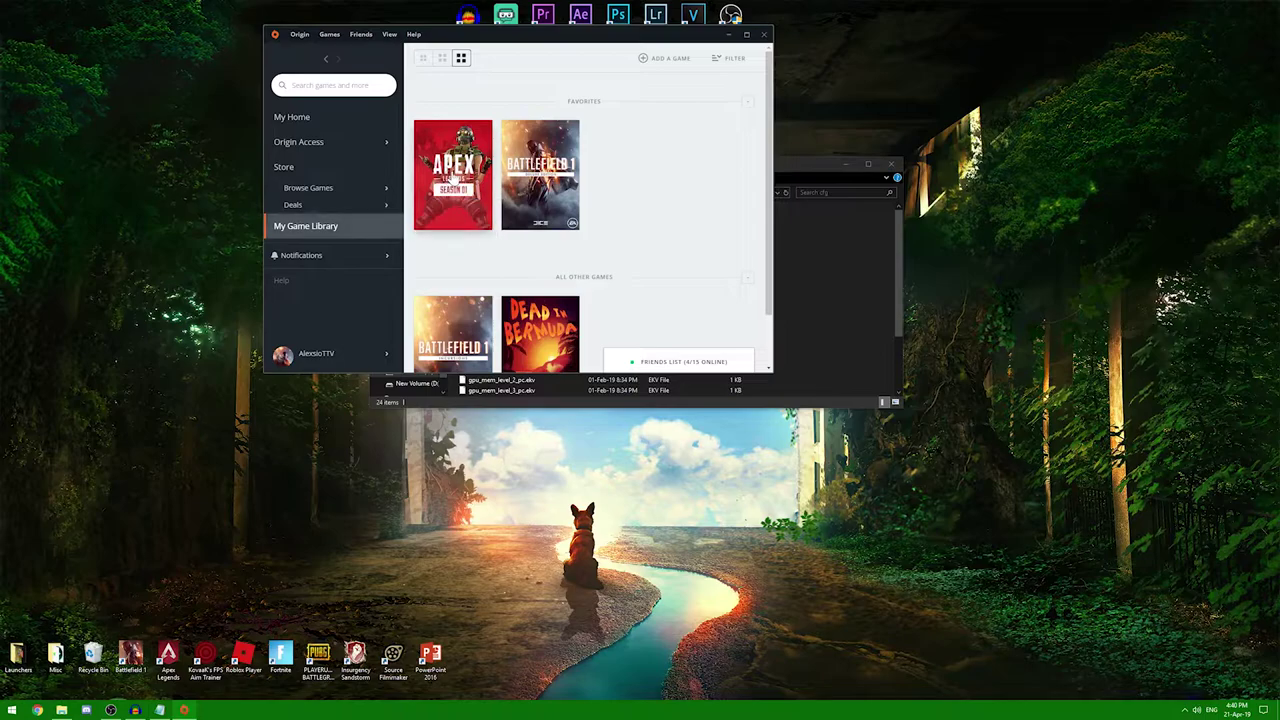
left_click(450, 185)
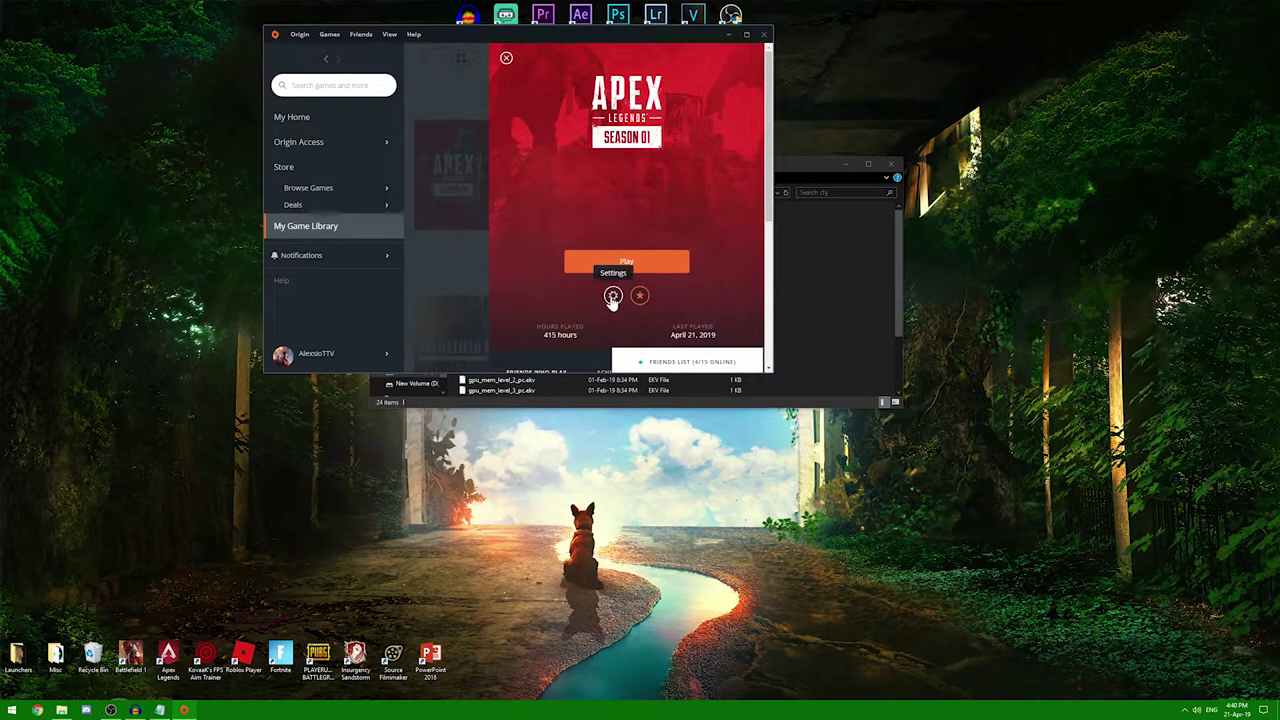
left_click(612, 295)
left_click(636, 218)
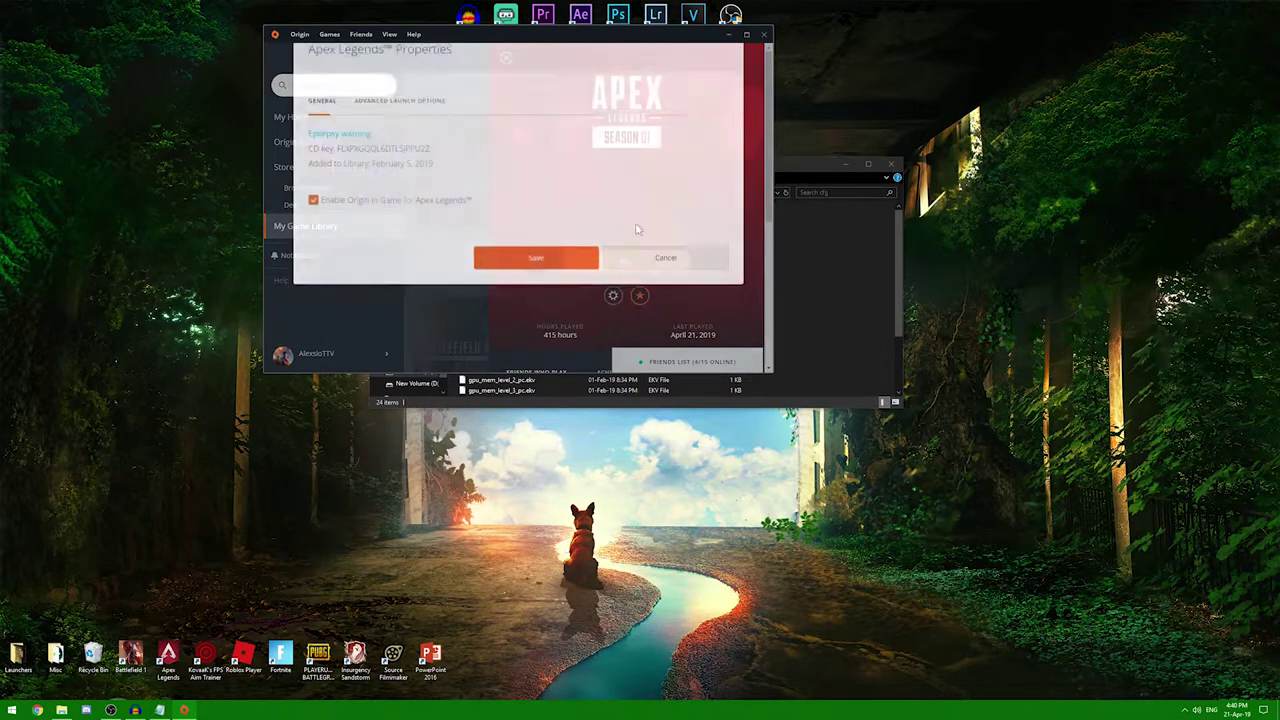
left_click(376, 120)
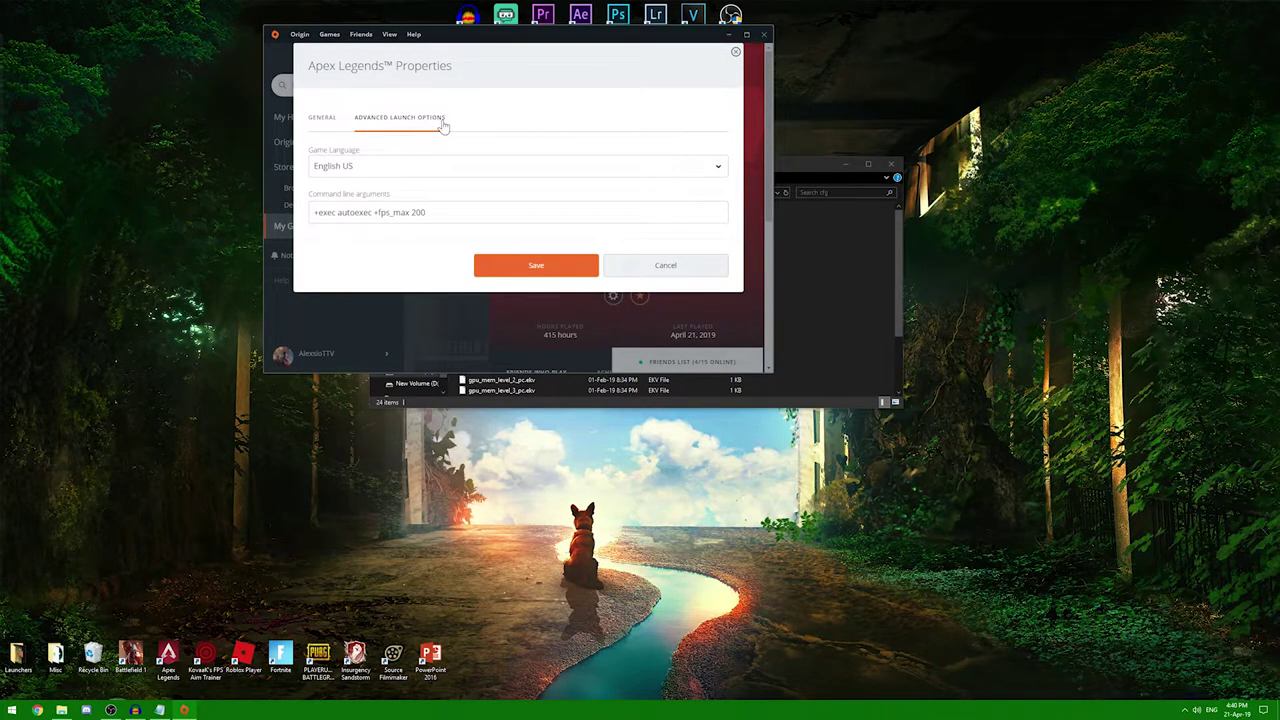
- Examine the autoexec and maximum-FPS arguments in the game's command line arguments
left_click_drag(314, 212, 371, 220)
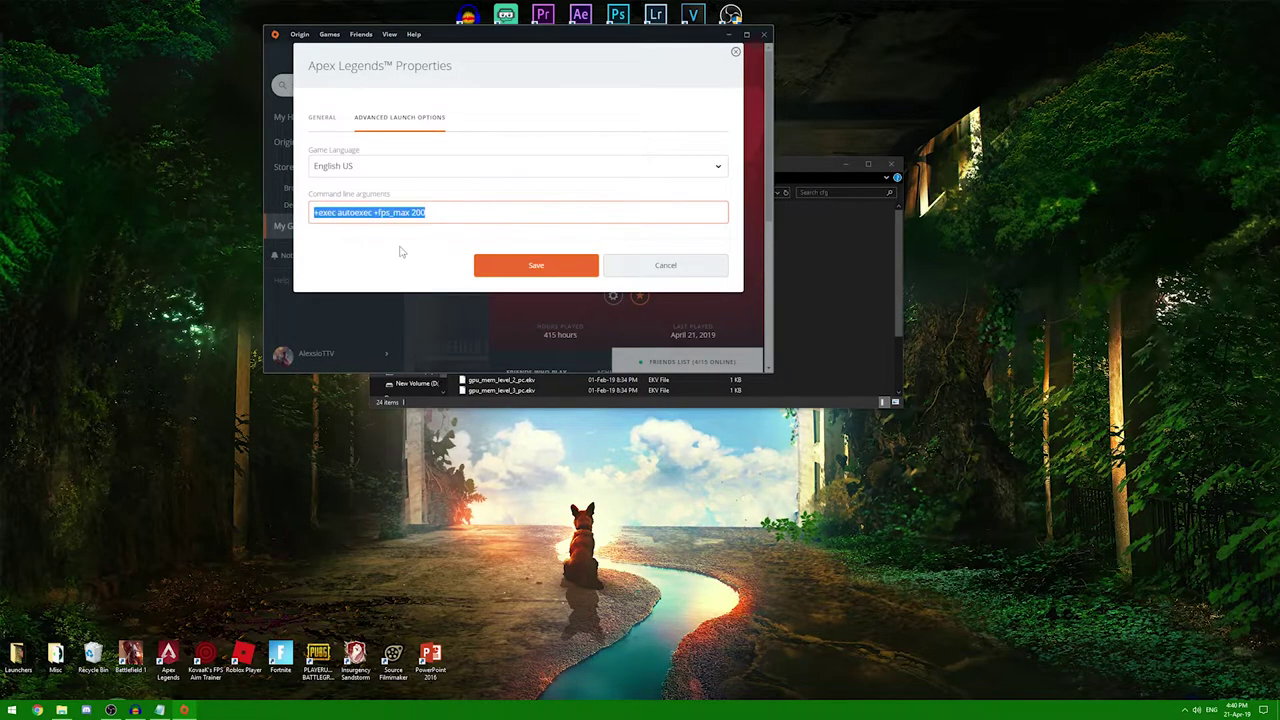
left_click_drag(428, 212, 301, 229)
left_click(435, 207)
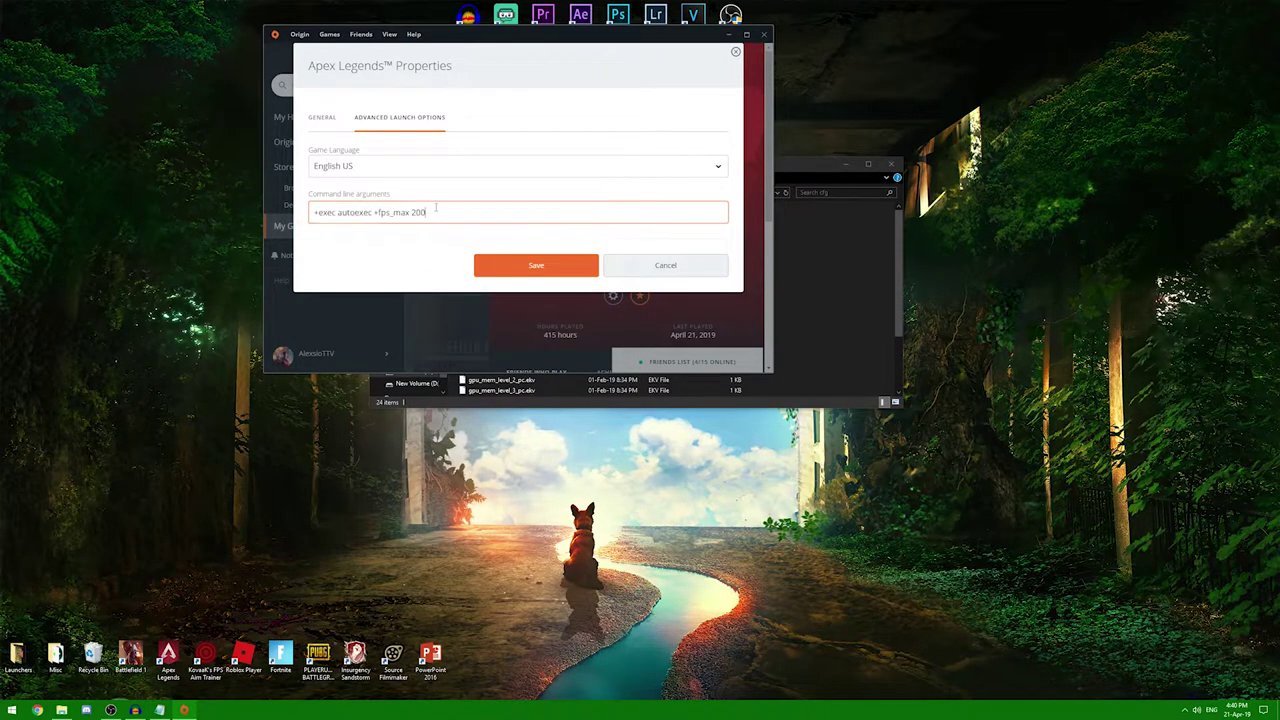
left_click(357, 238)
left_click_drag(431, 212, 380, 242)
left_click(428, 212)
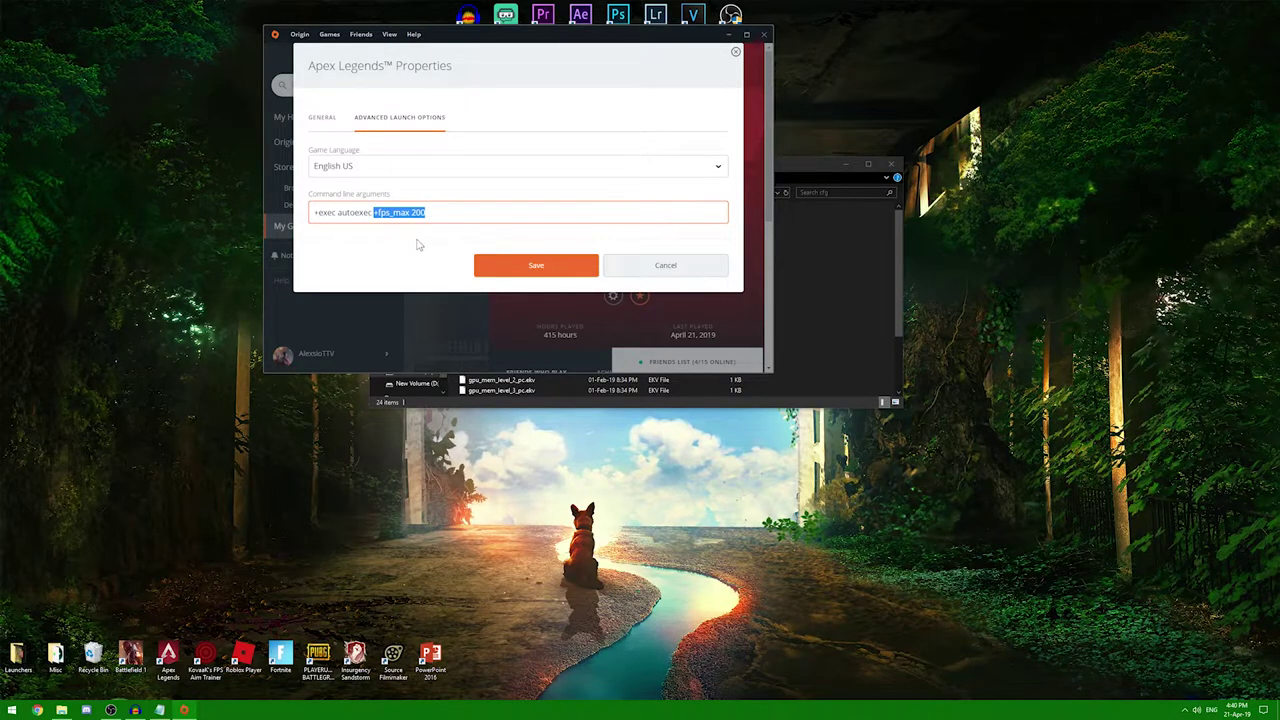
left_click_drag(428, 212, 376, 213)
mouse_move(312, 212)
left_mouse_down()
mouse_move(358, 212)
mouse_move(314, 212)
left_mouse_up()
left_click(372, 212)
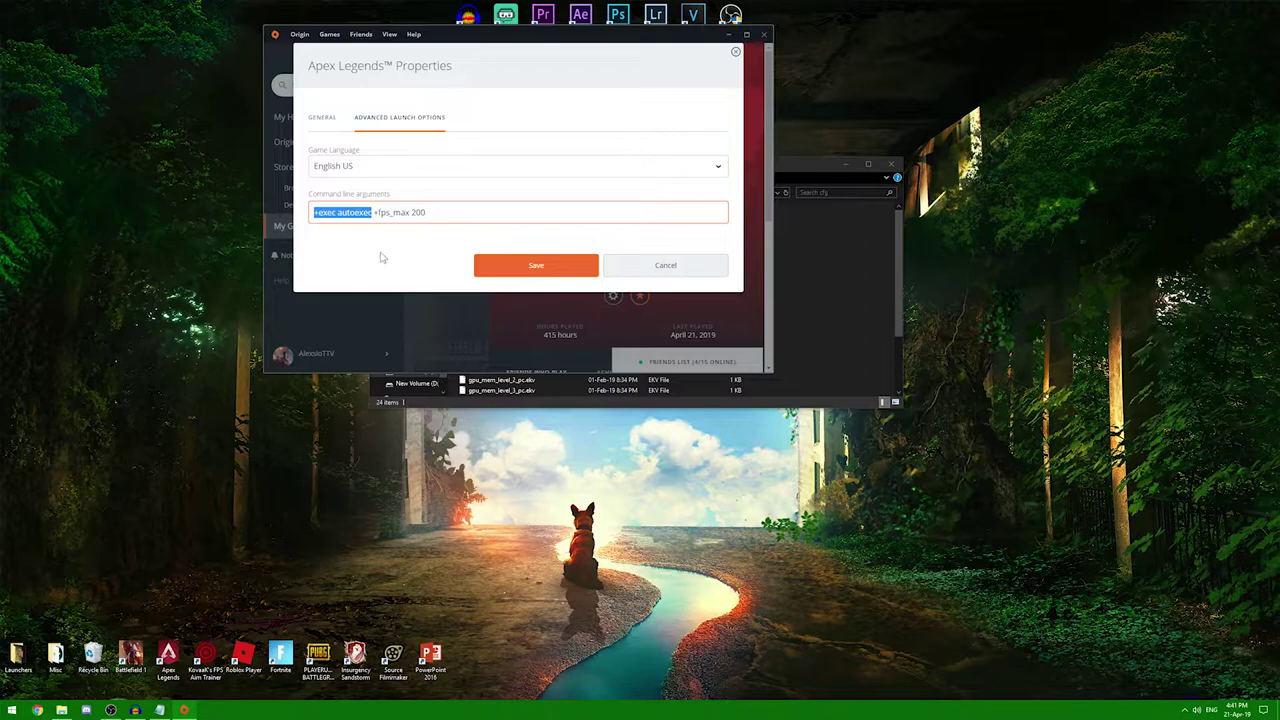
left_click(383, 255)
- Switch to the cfg folder and check the name of autoexec.cfg against the launch argument
left_click(858, 300)
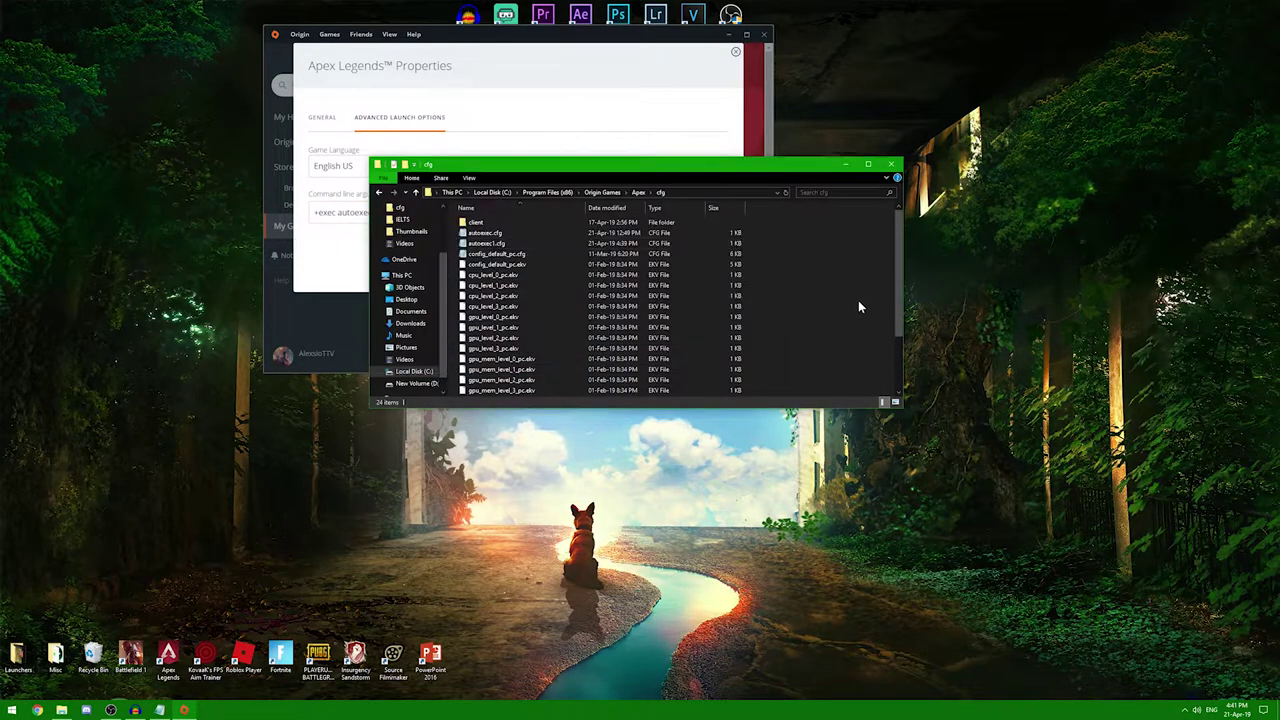
left_click(510, 244)
left_click(488, 233)
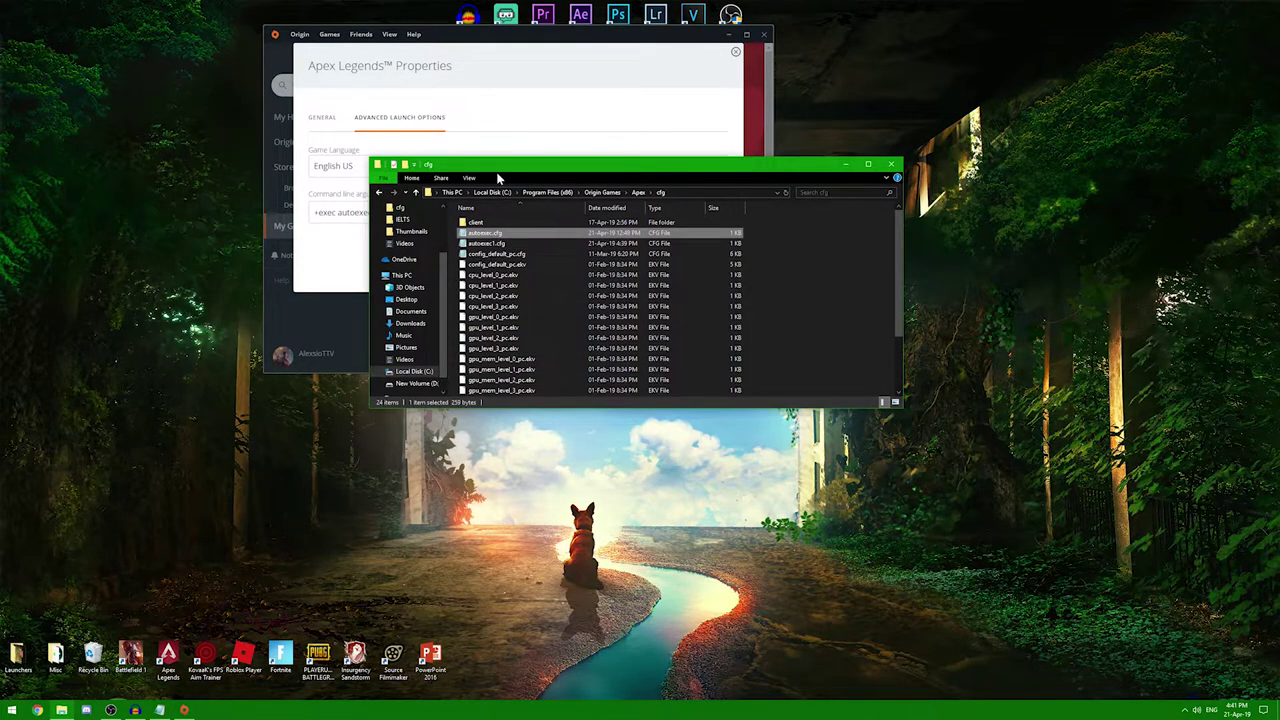
left_click_drag(488, 166, 584, 163)
- Save the Apex Legends launch options with the arguments "+exec autoexec +fps_max 200"
left_click(342, 214)
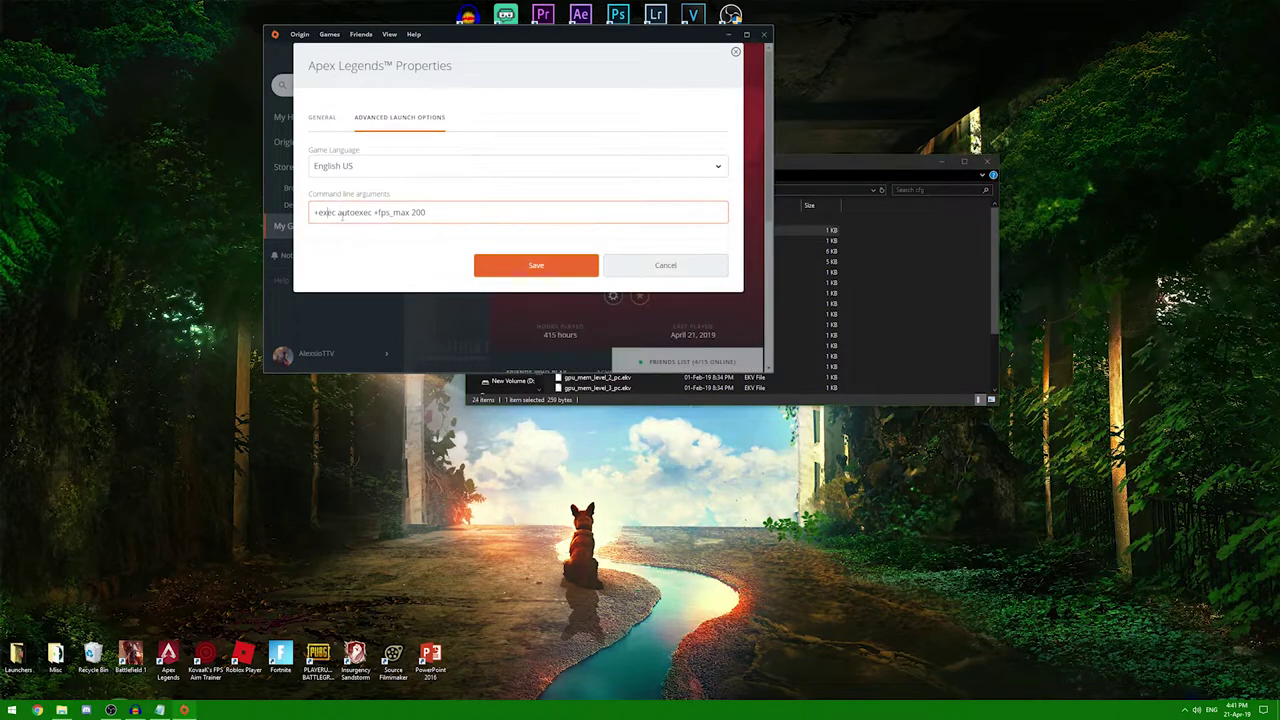
left_click(469, 262)
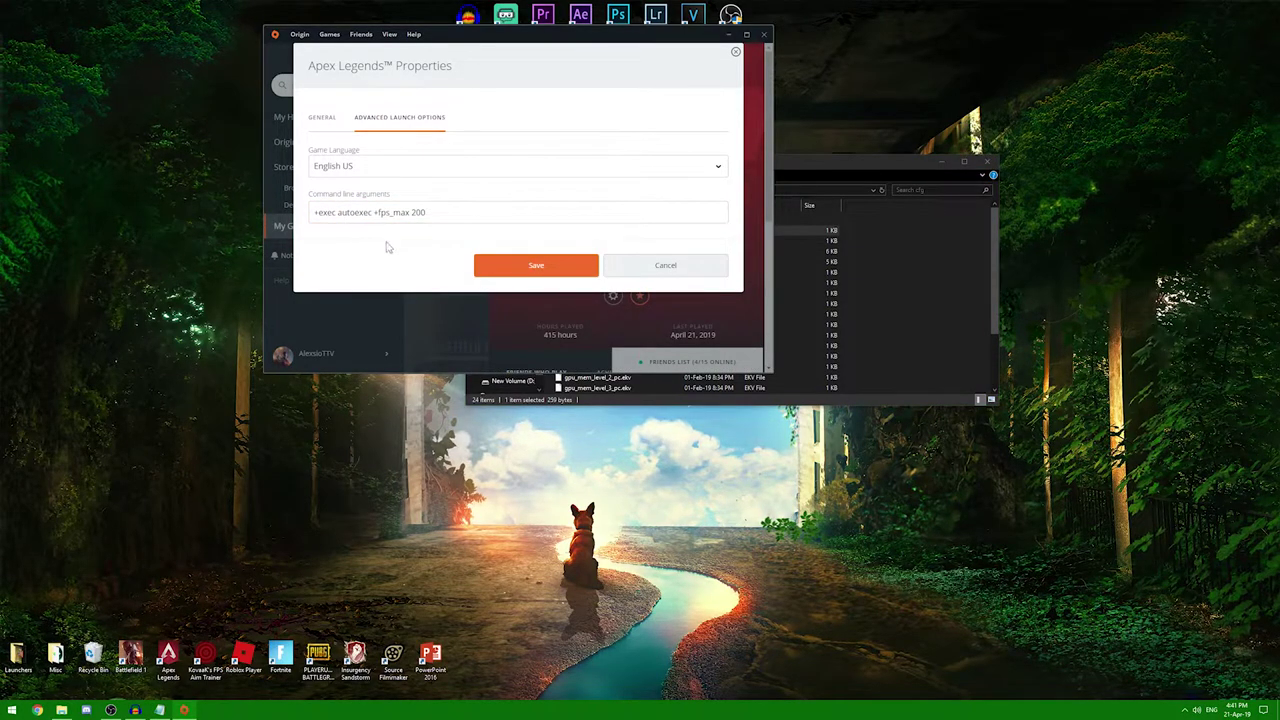
left_click(514, 268)
- Clear the desktop and launch the Registry Editor with the regedit command
key("super+d")
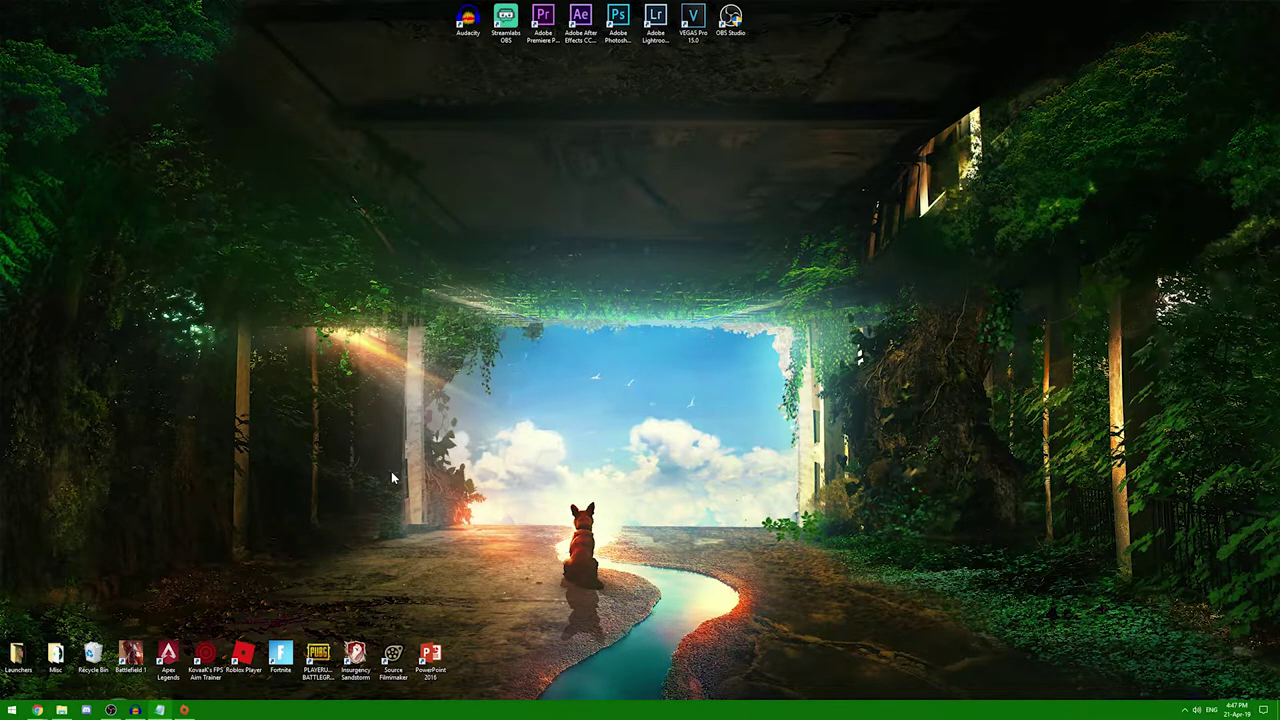
key("super+r")
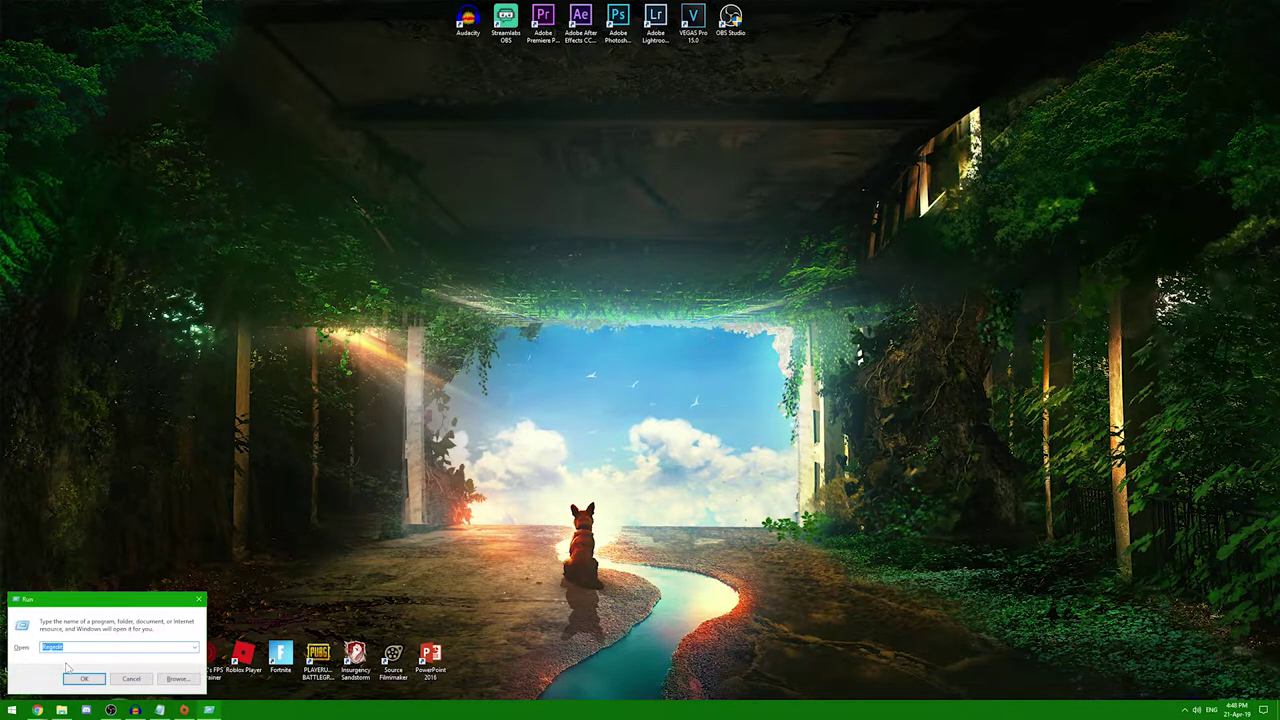
left_click(71, 647)
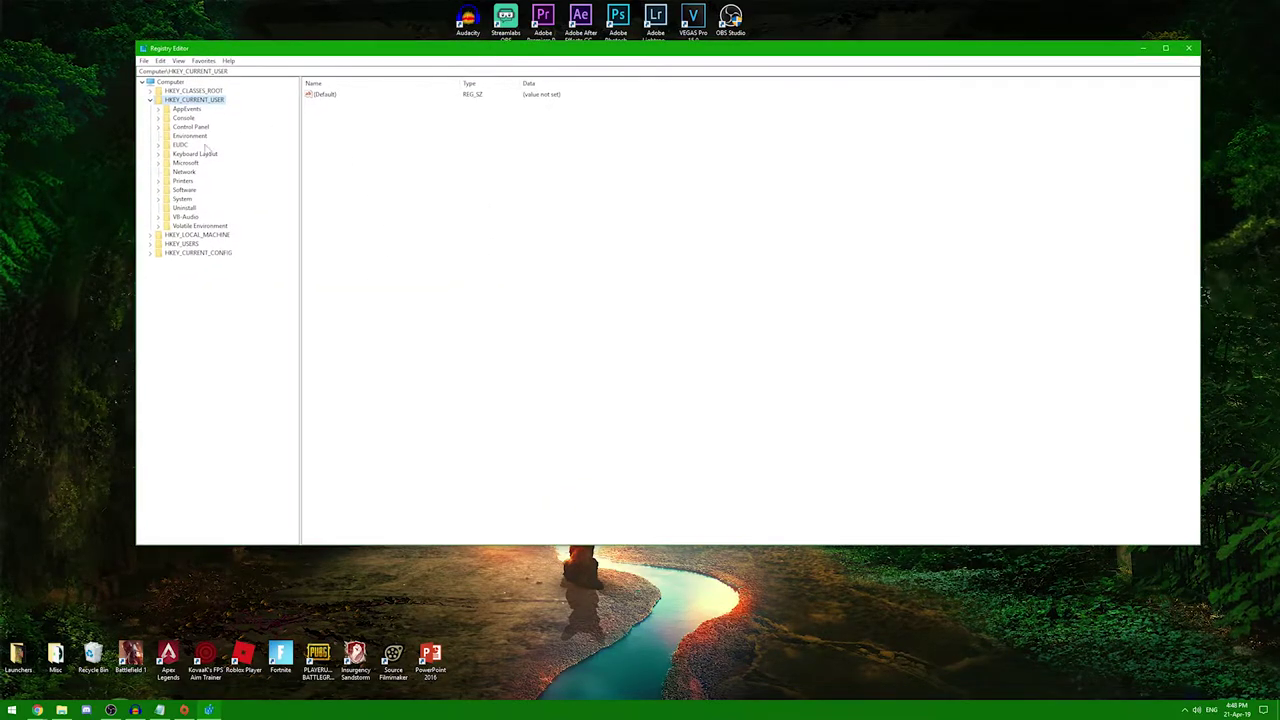
left_click_drag(230, 48, 211, 35)
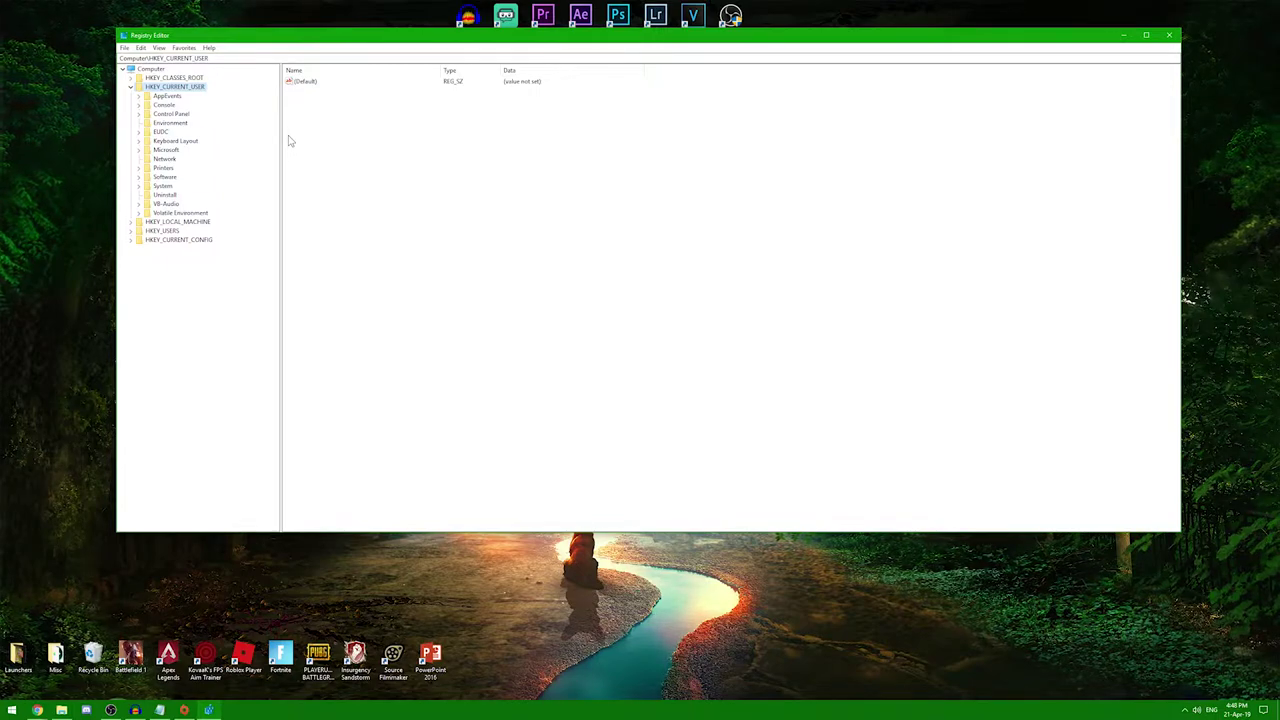
- Expand HKEY_CURRENT_USER\System\GameConfigStore\Children and view the values of the subkey beginning with 177413b1
left_click(140, 177)
left_click(139, 168)
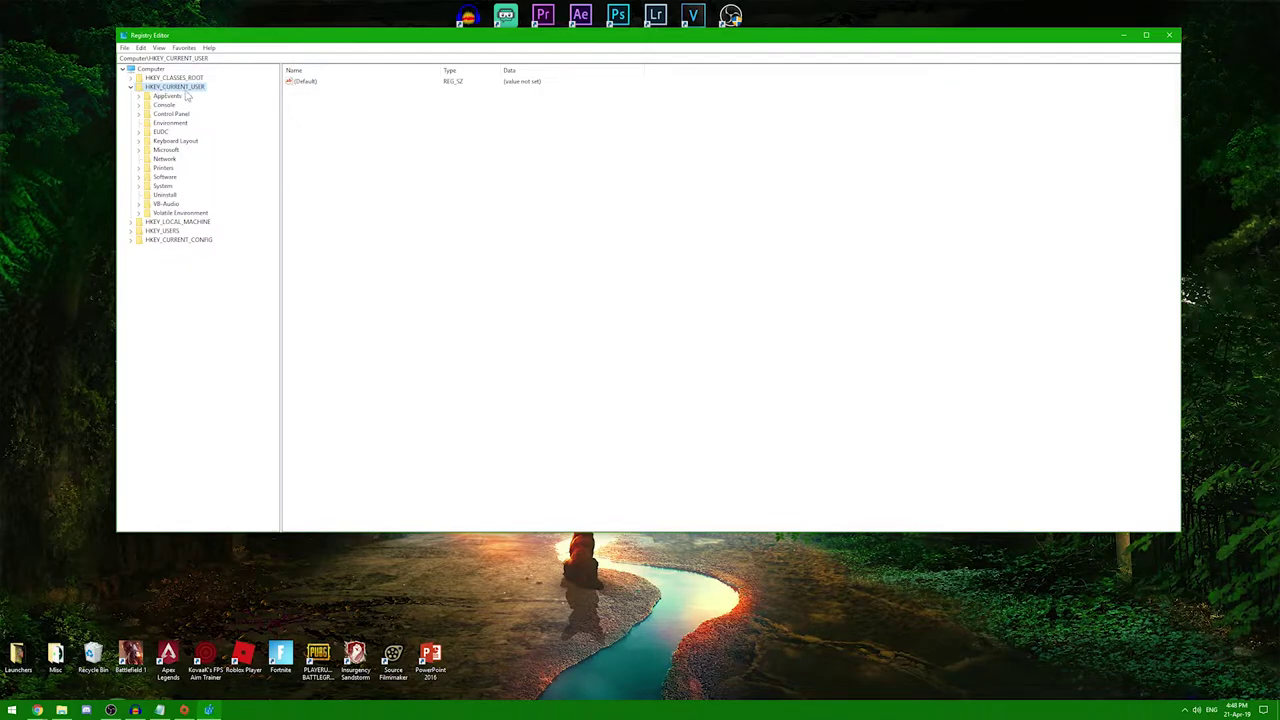
left_click(140, 186)
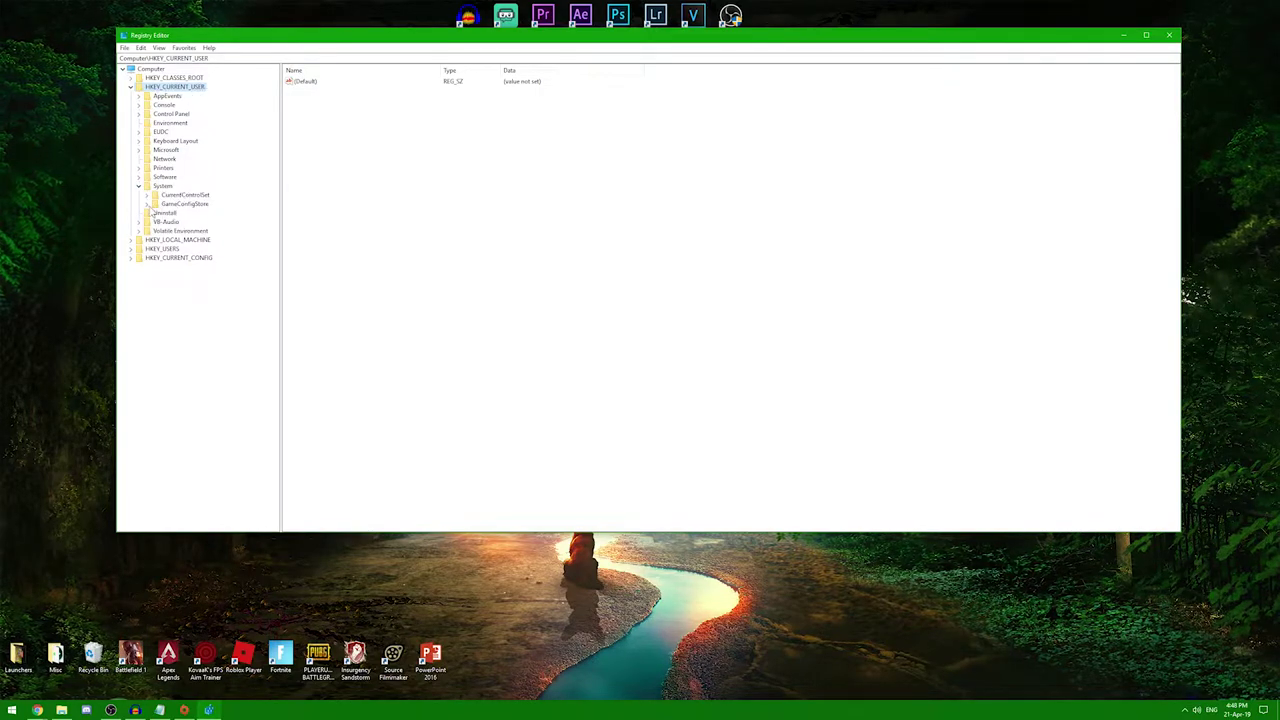
left_click(147, 204)
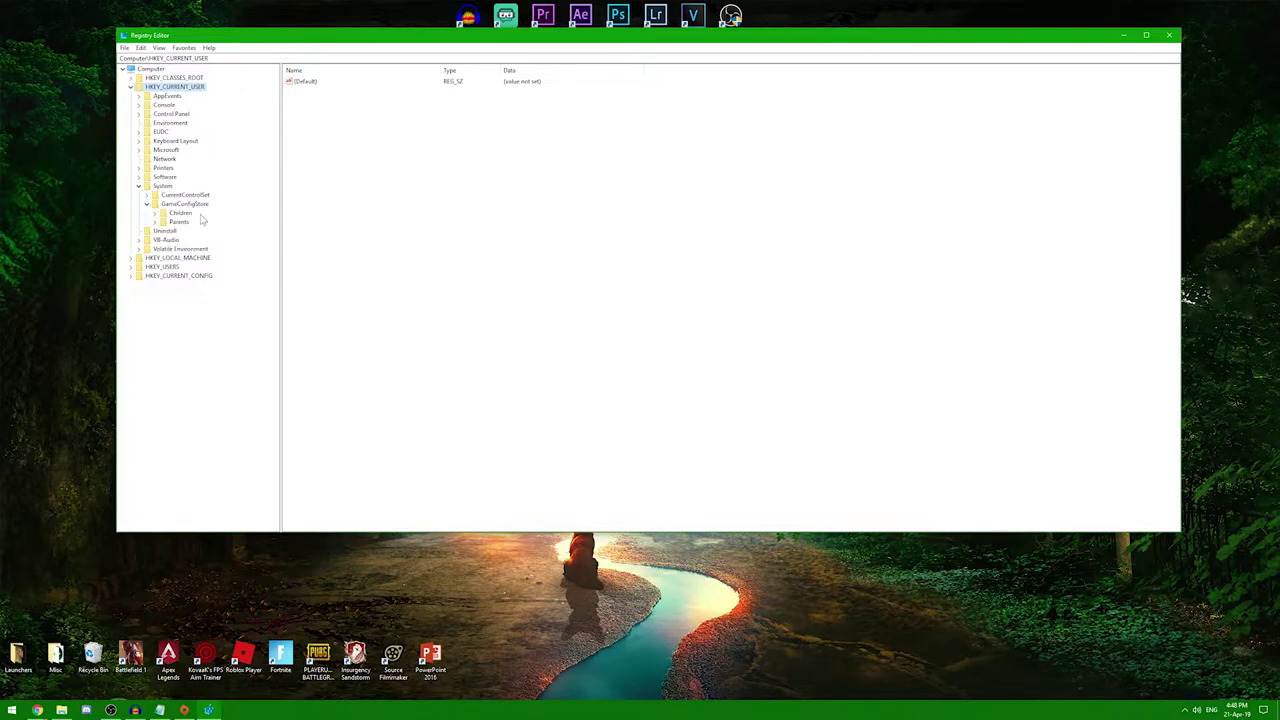
left_click(155, 213)
scroll(158, 218, "down", 3)
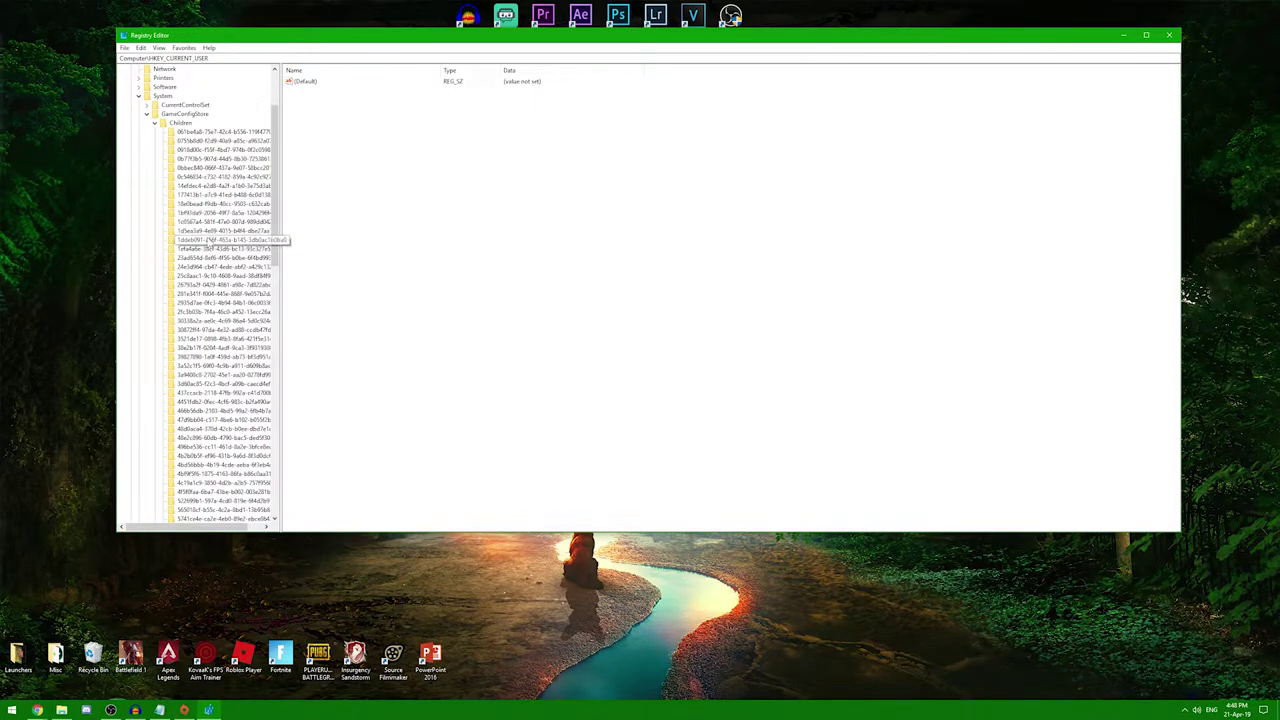
left_click(205, 195)
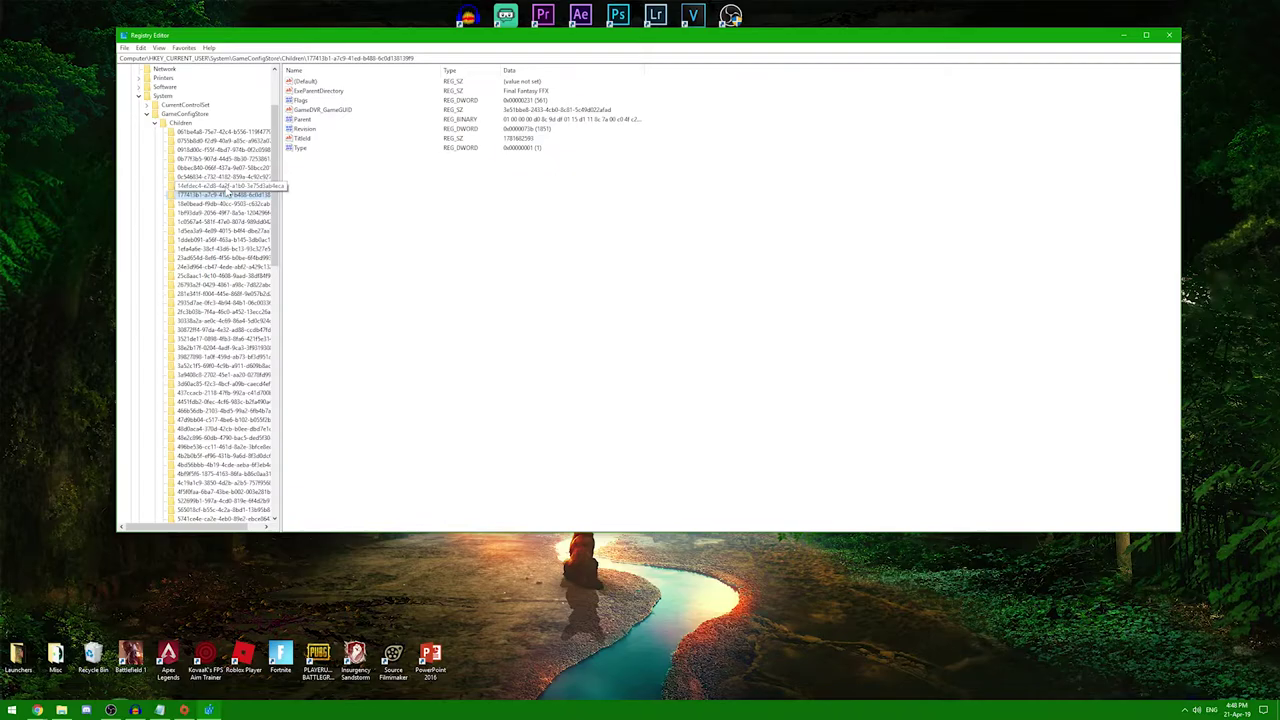
key("ctrl+f")
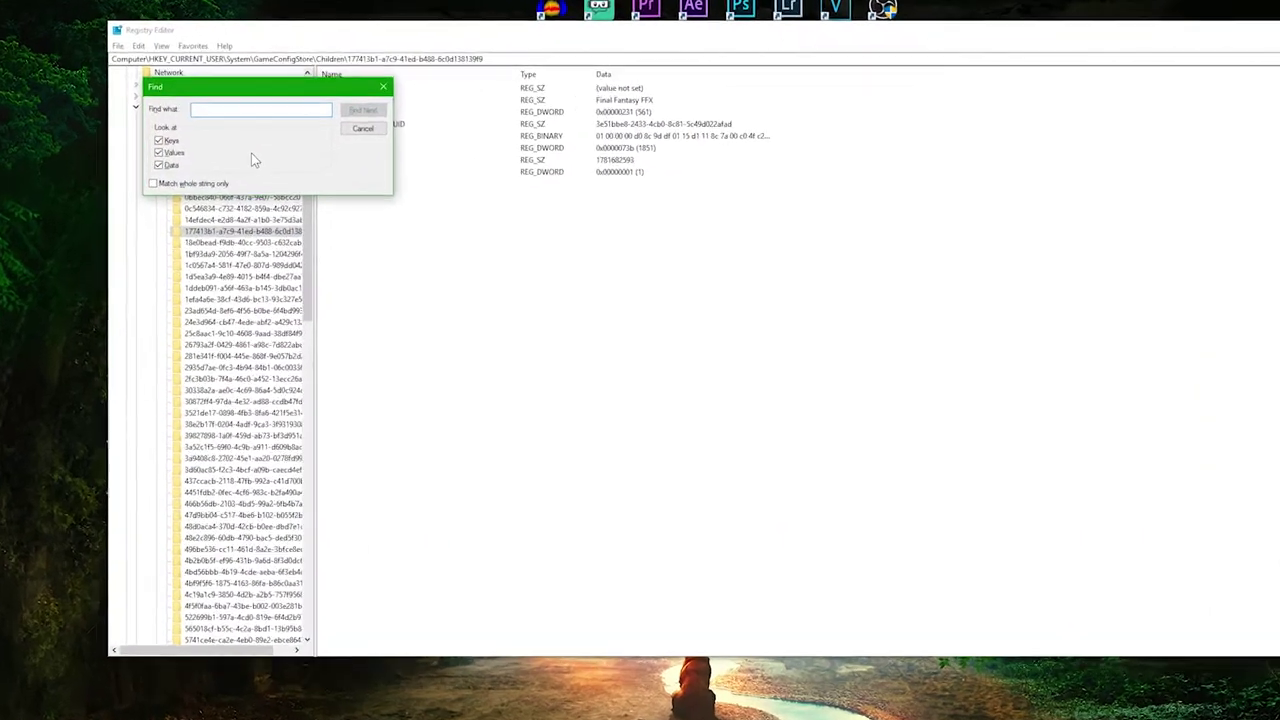
type("R5APEX")
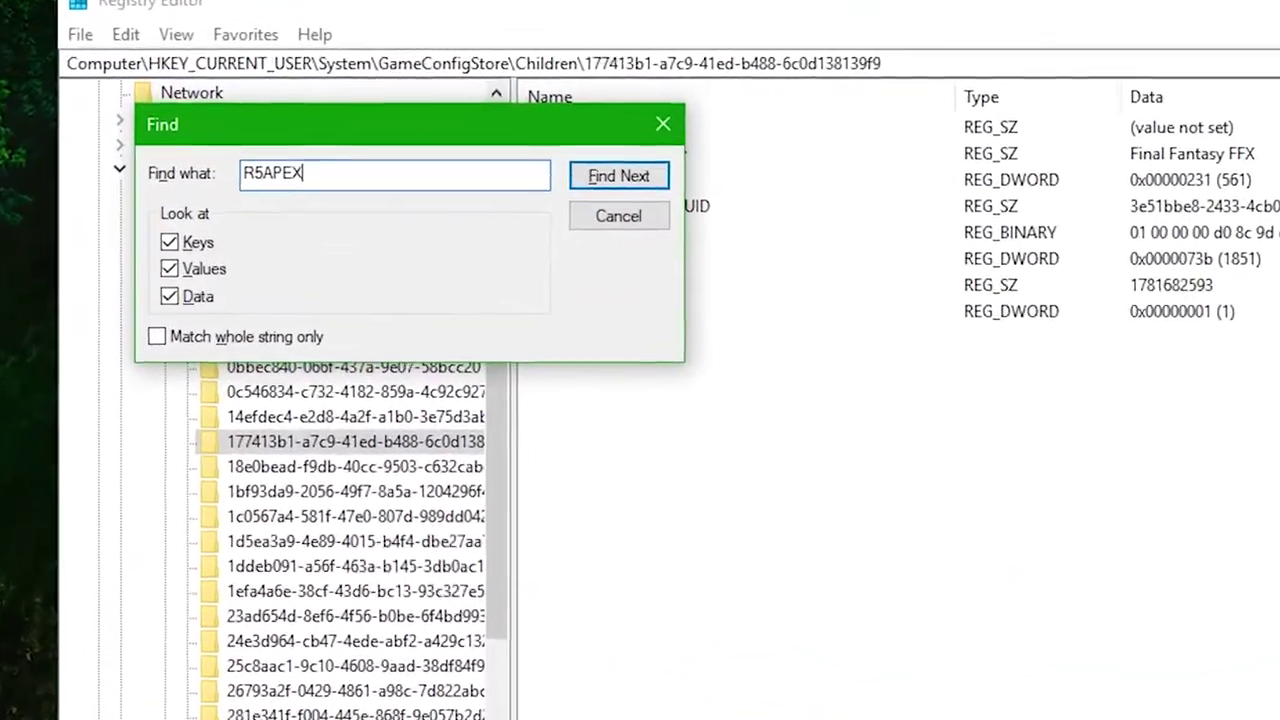
key("ctrl+a")
type("r")
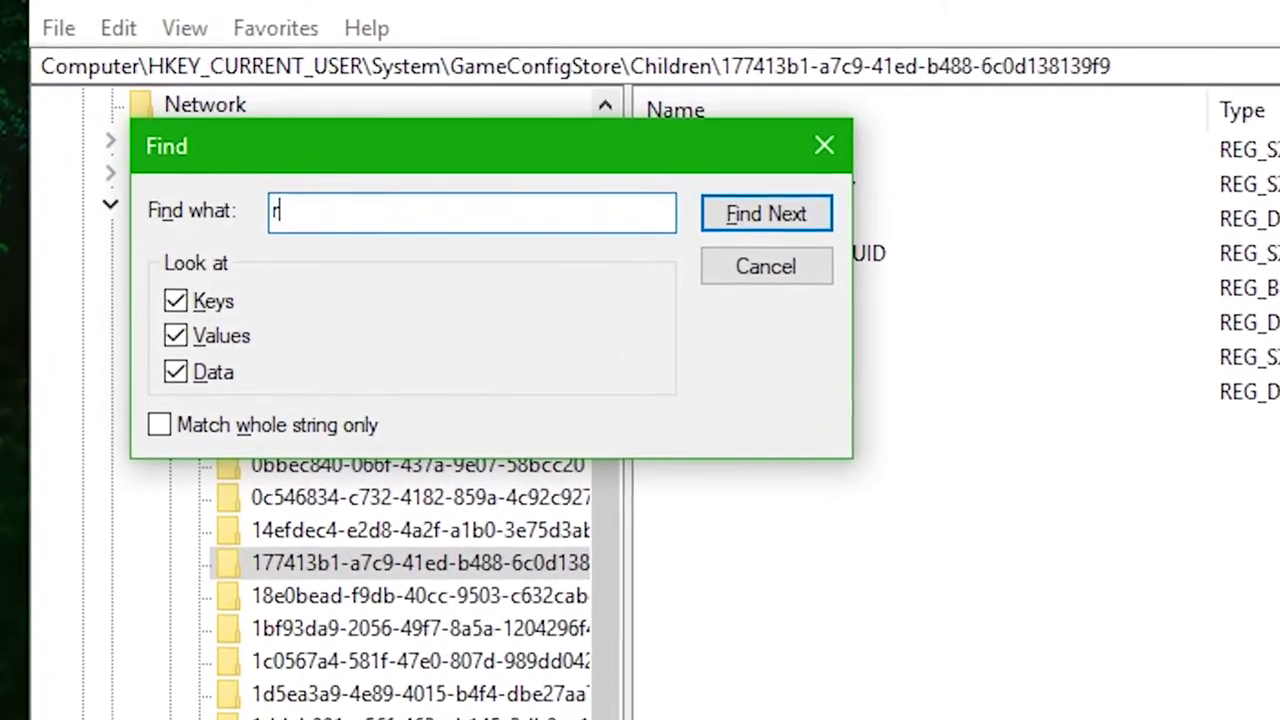
type("5apex")
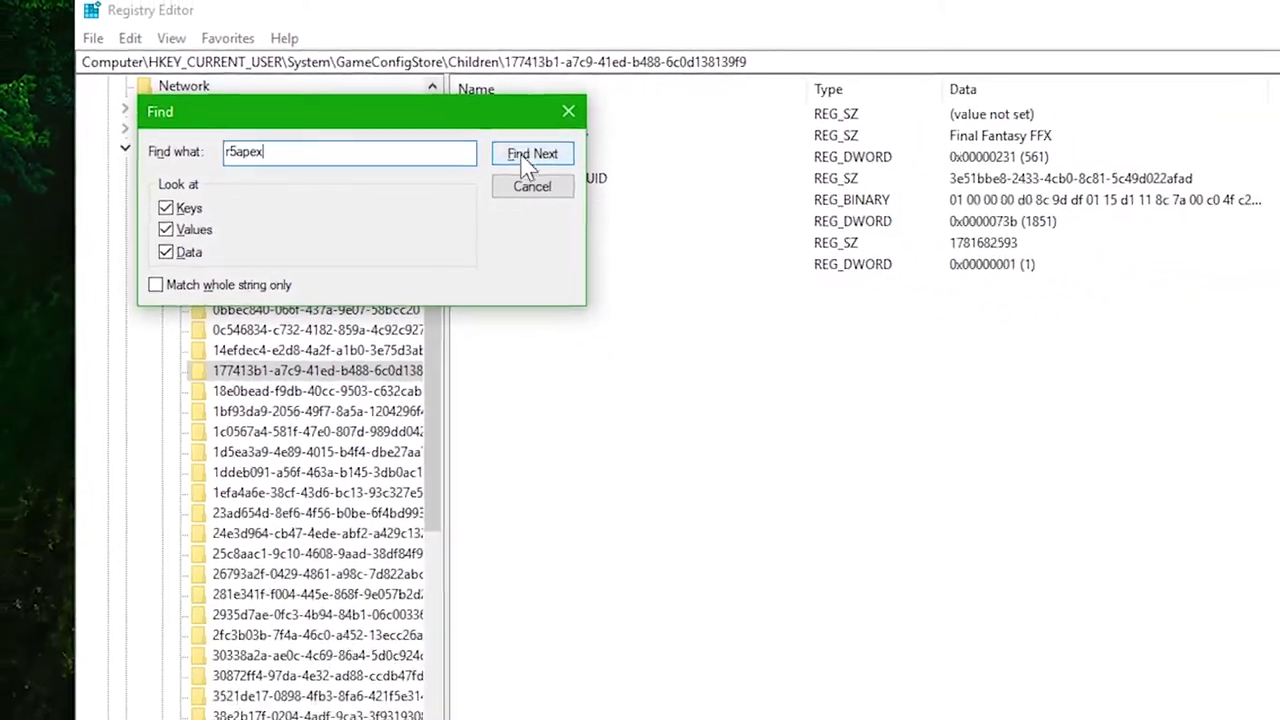
left_click(532, 186)
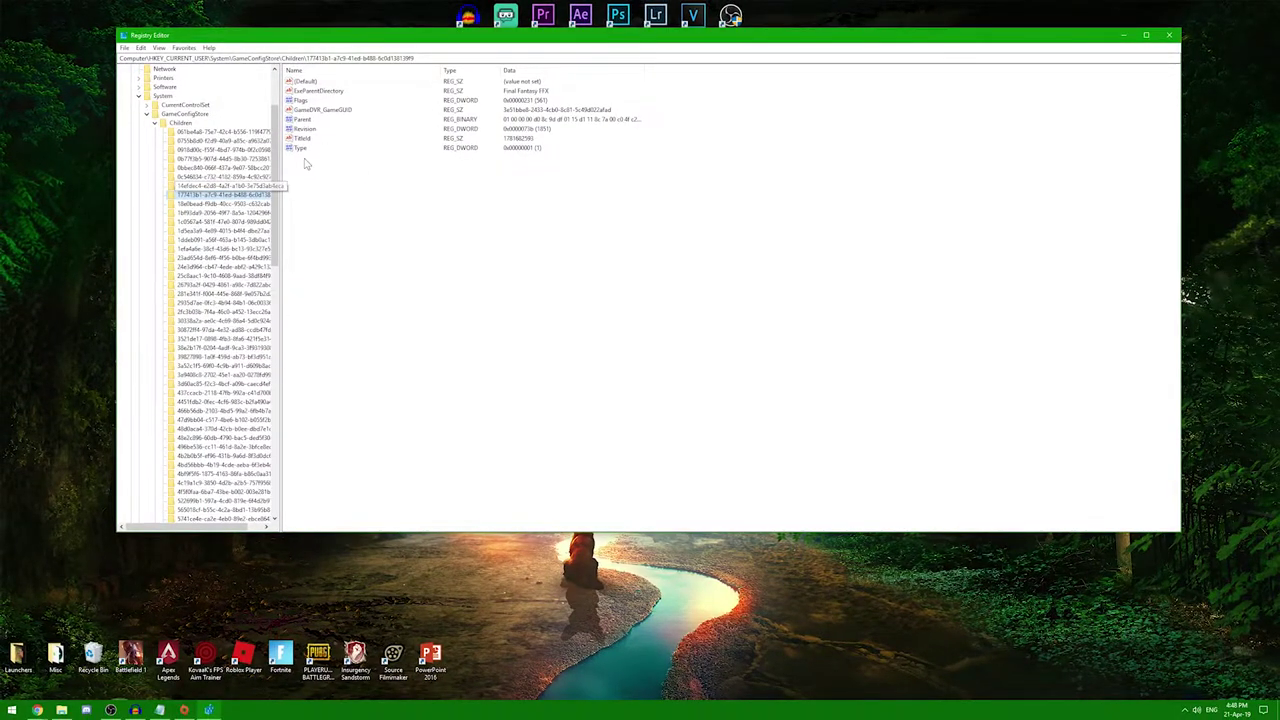
- Inspect the values and available actions of the subkey beginning with 1bf93da9, and close the Registry Editor
scroll(220, 330, "down", 2)
scroll(215, 240, "up", 2)
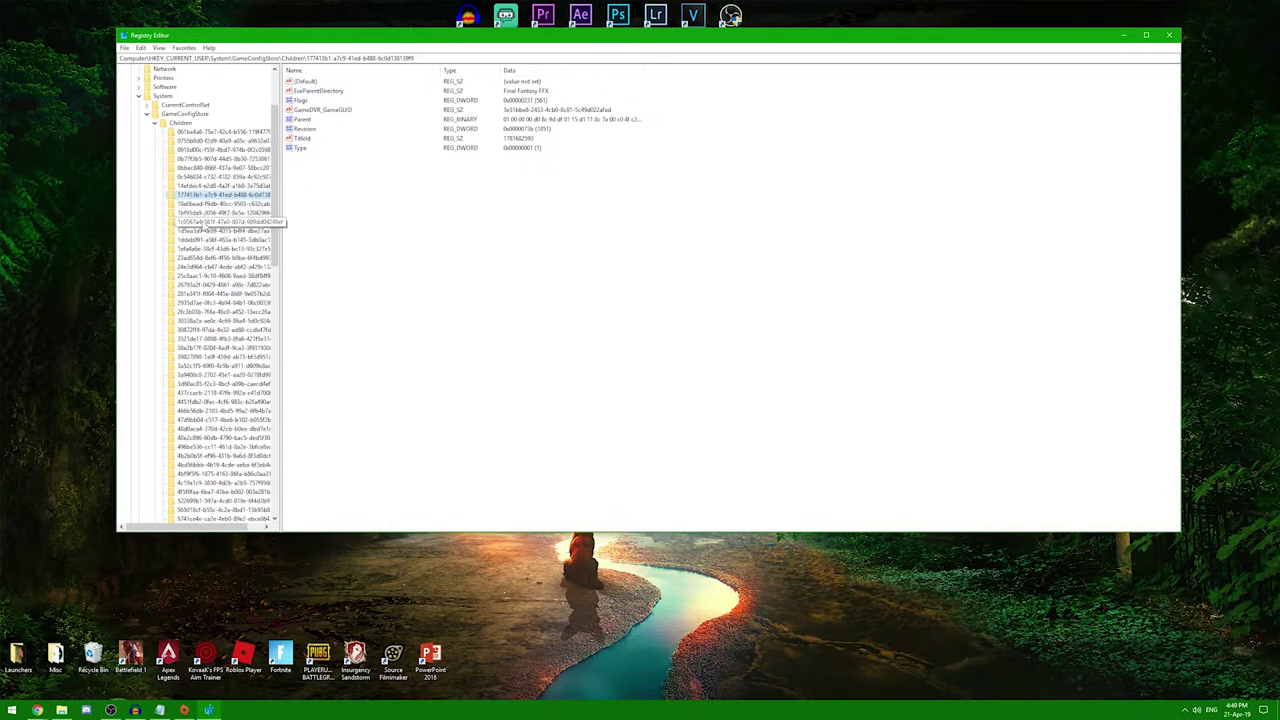
left_click(182, 214)
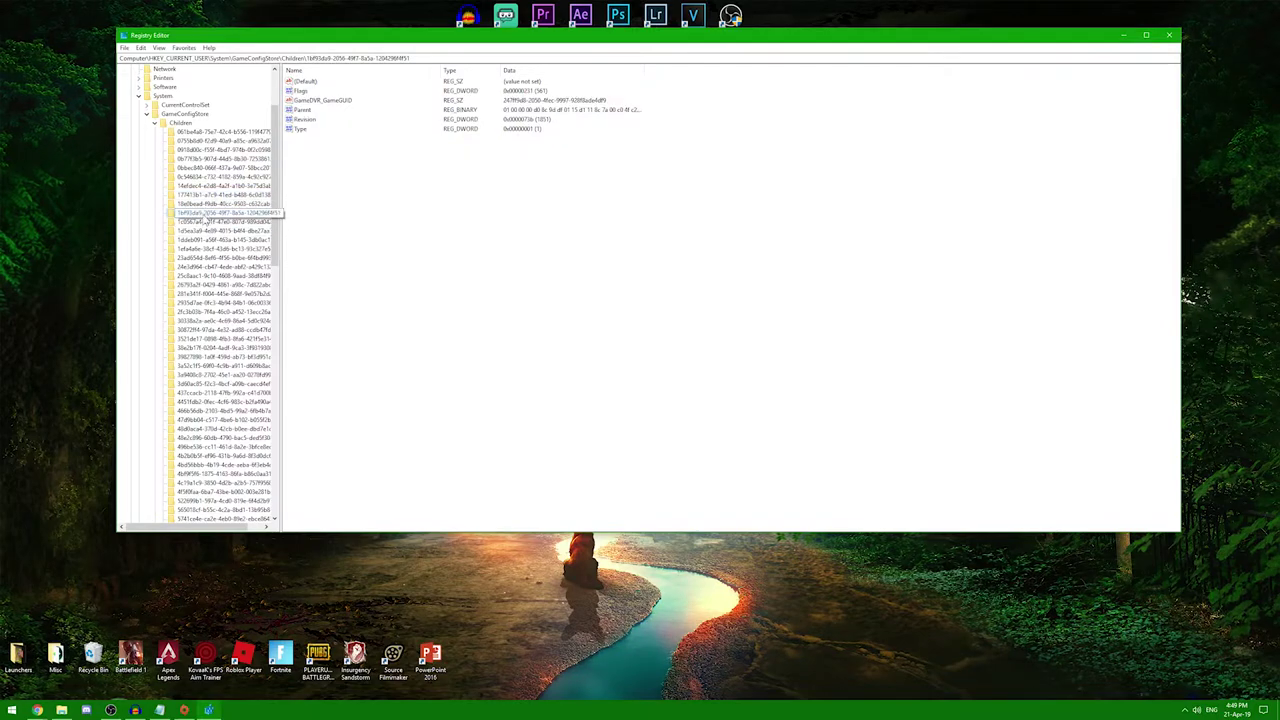
right_click(207, 214)
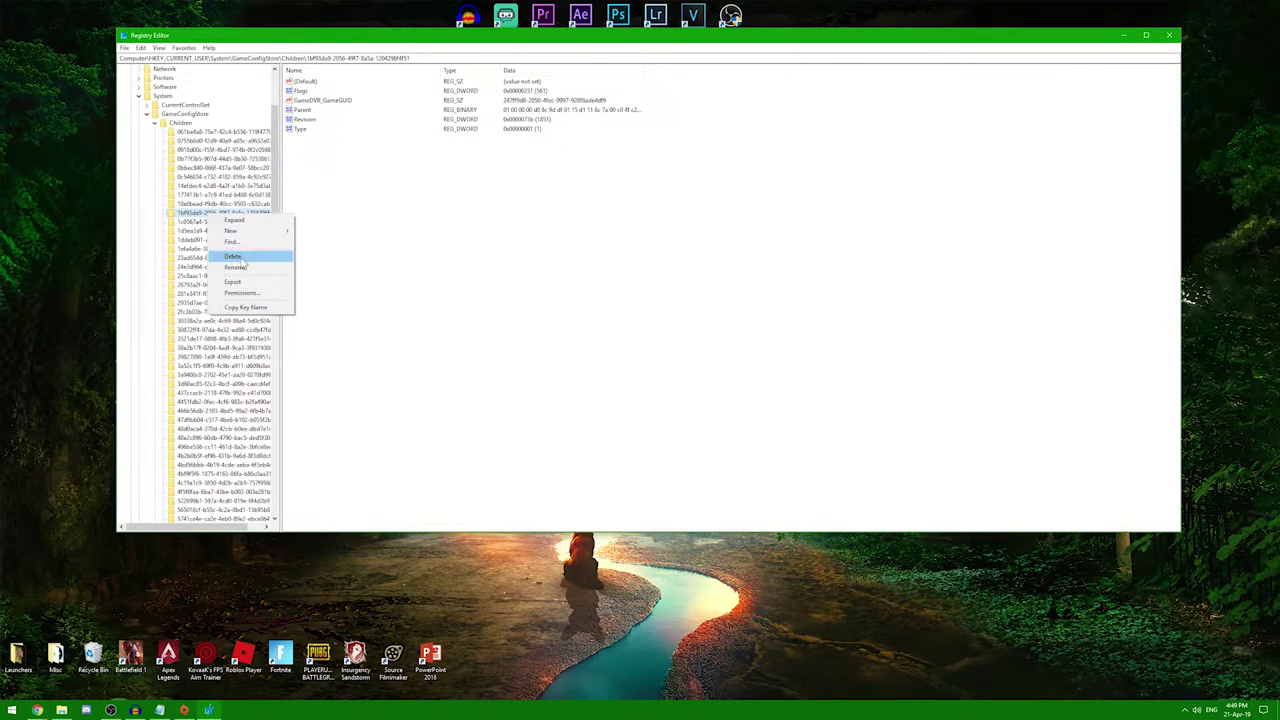
left_click(408, 259)
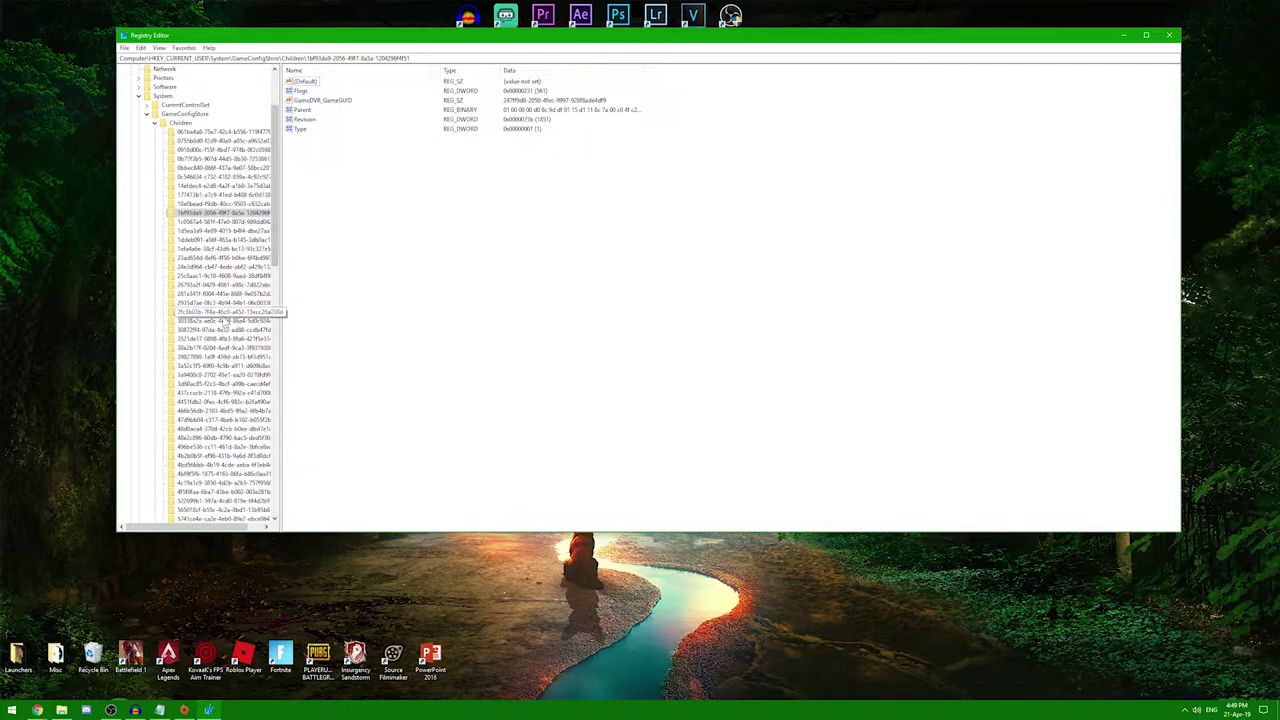
key("alt+F4")
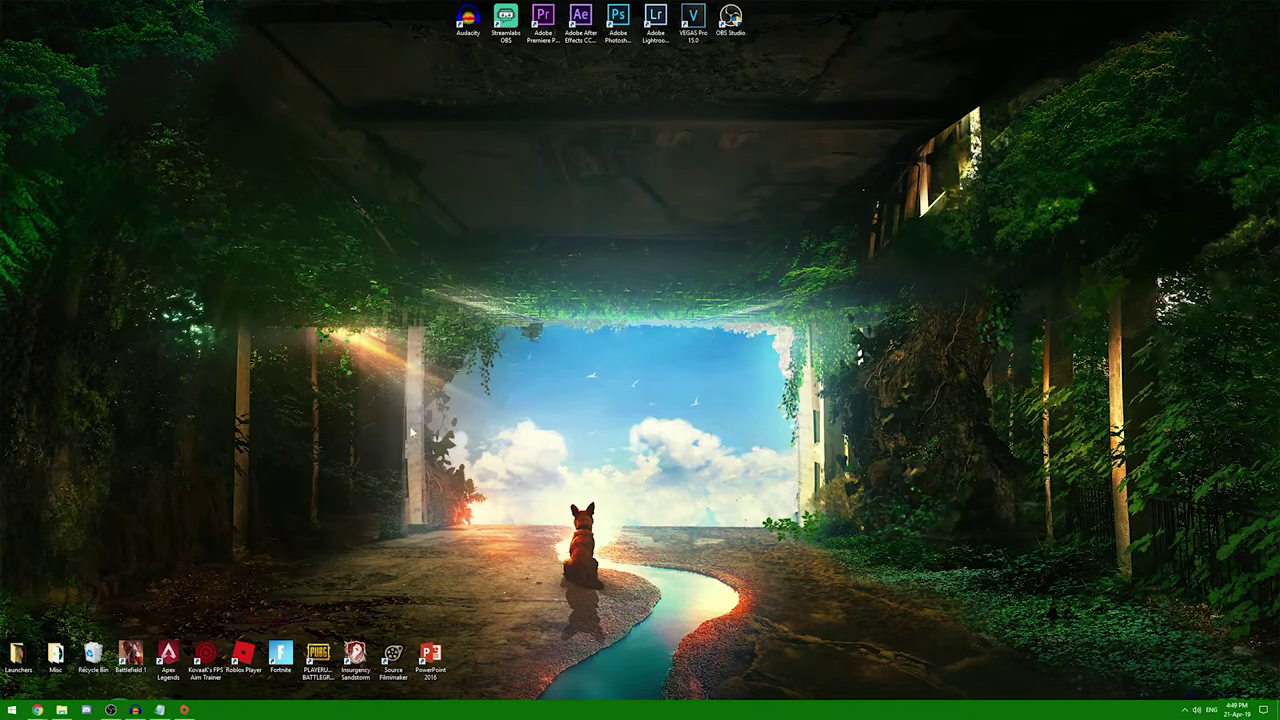
- Switch to Origin and start Apex Legends
left_click(184, 710)
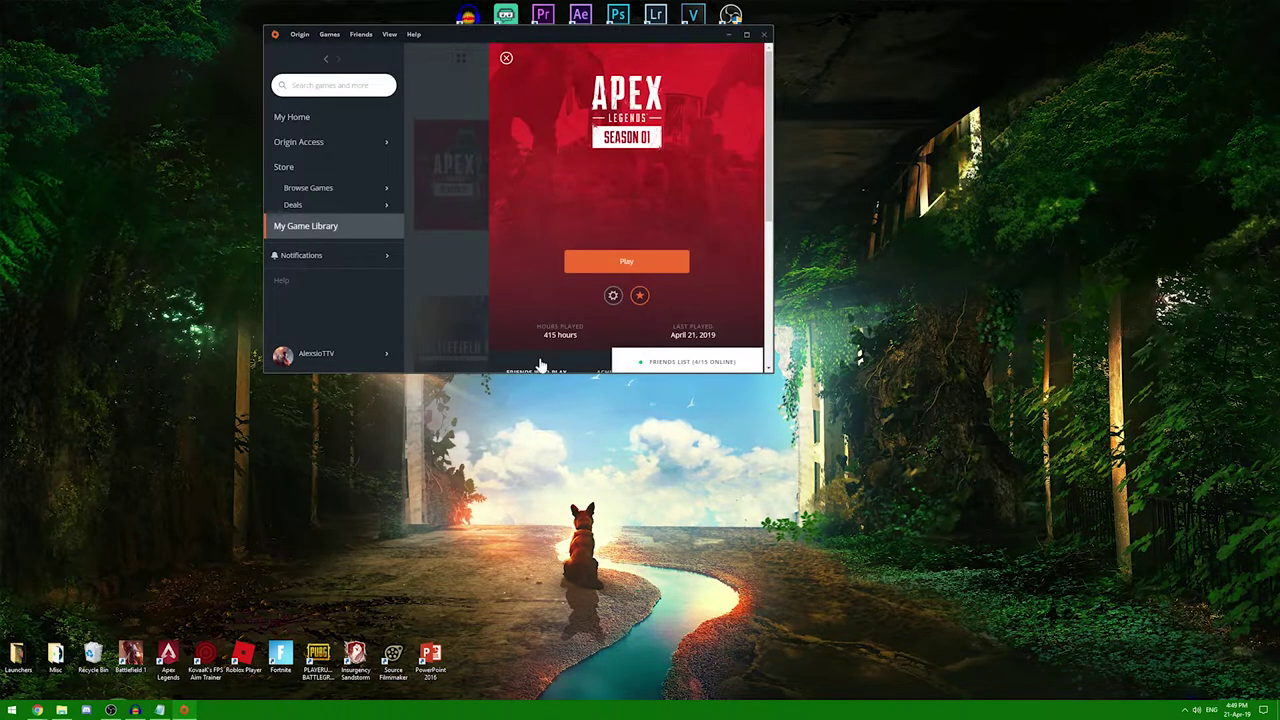
left_click(624, 264)
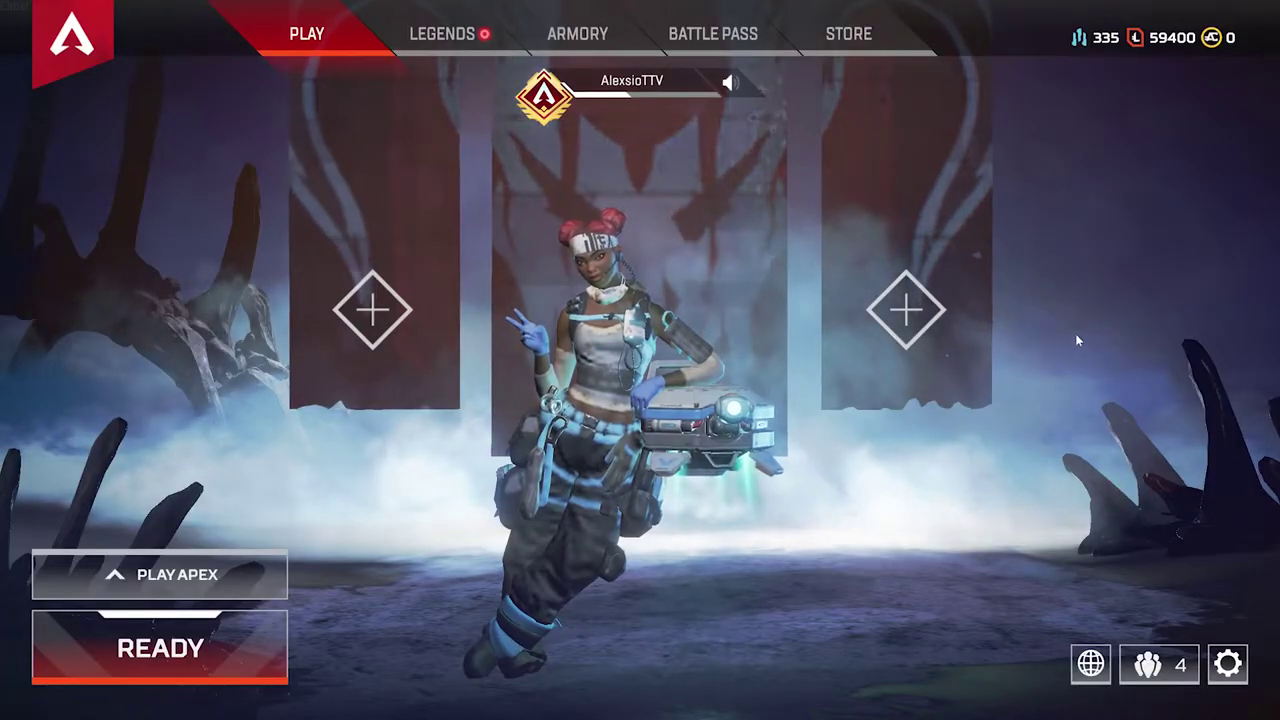
- Open the gameplay settings, try the Default Interact Prompt Style, and set it back to Compact
left_click(1220, 665)
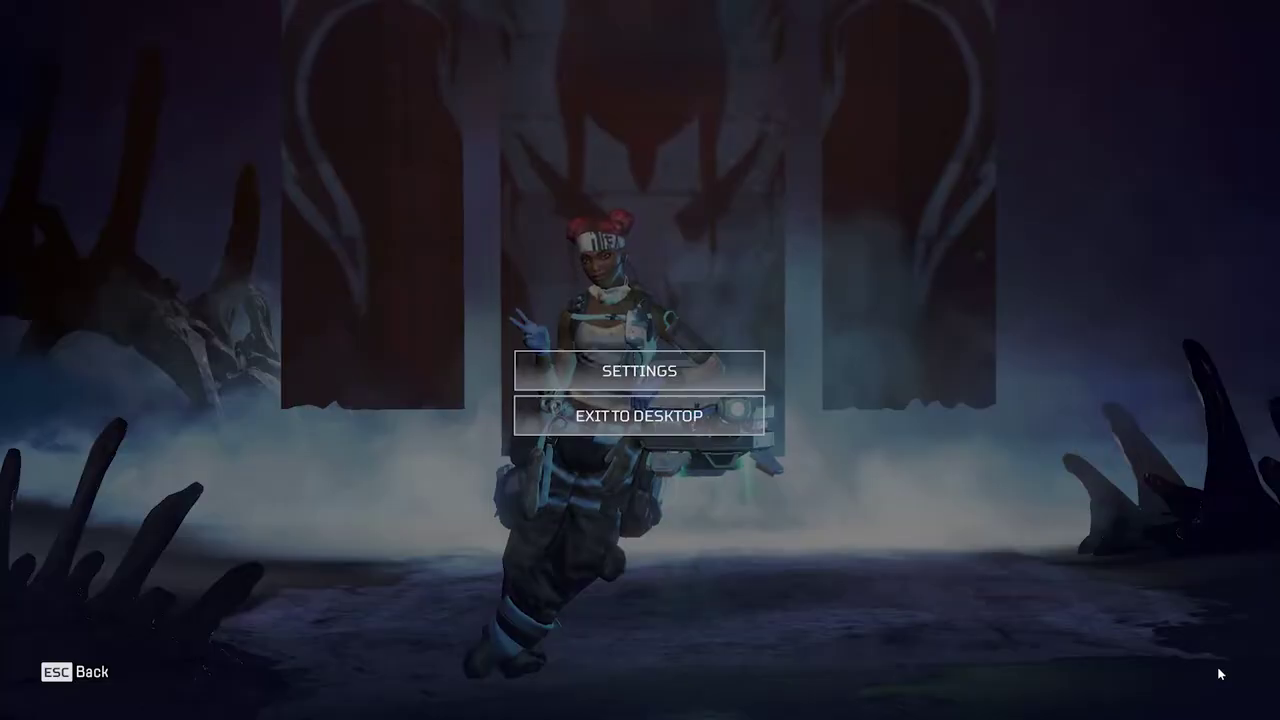
left_click(638, 371)
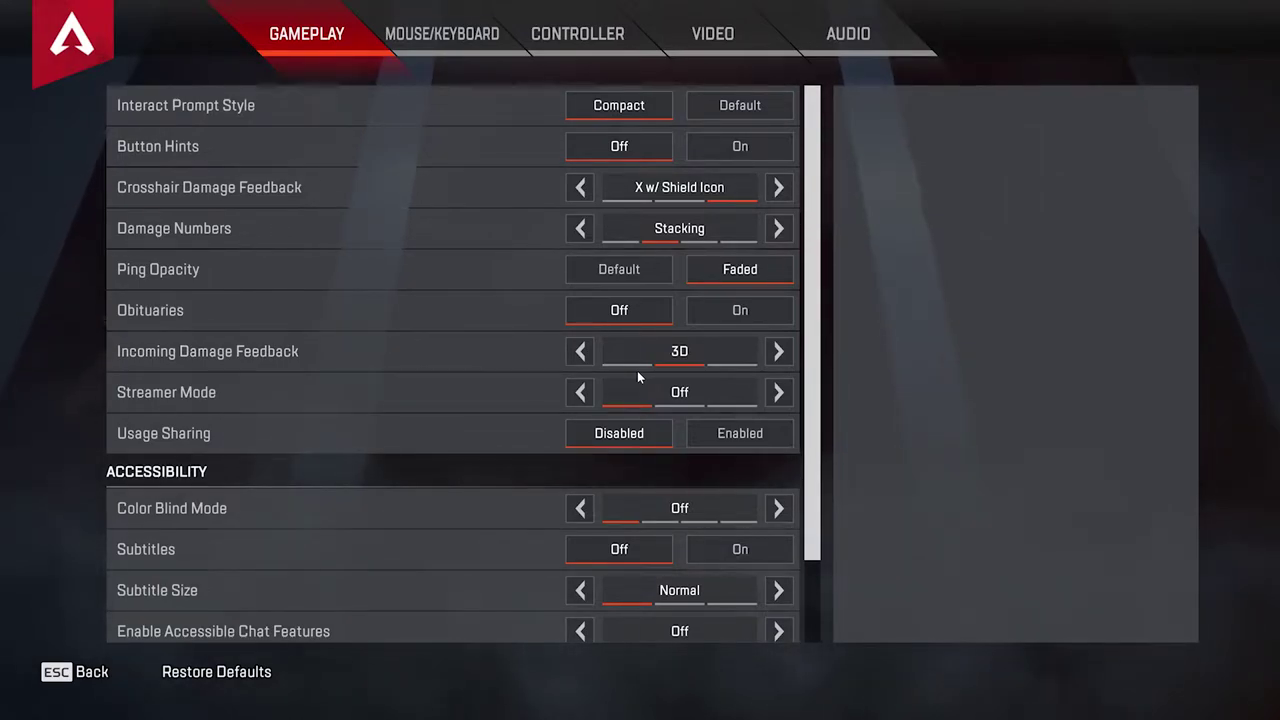
left_click(740, 106)
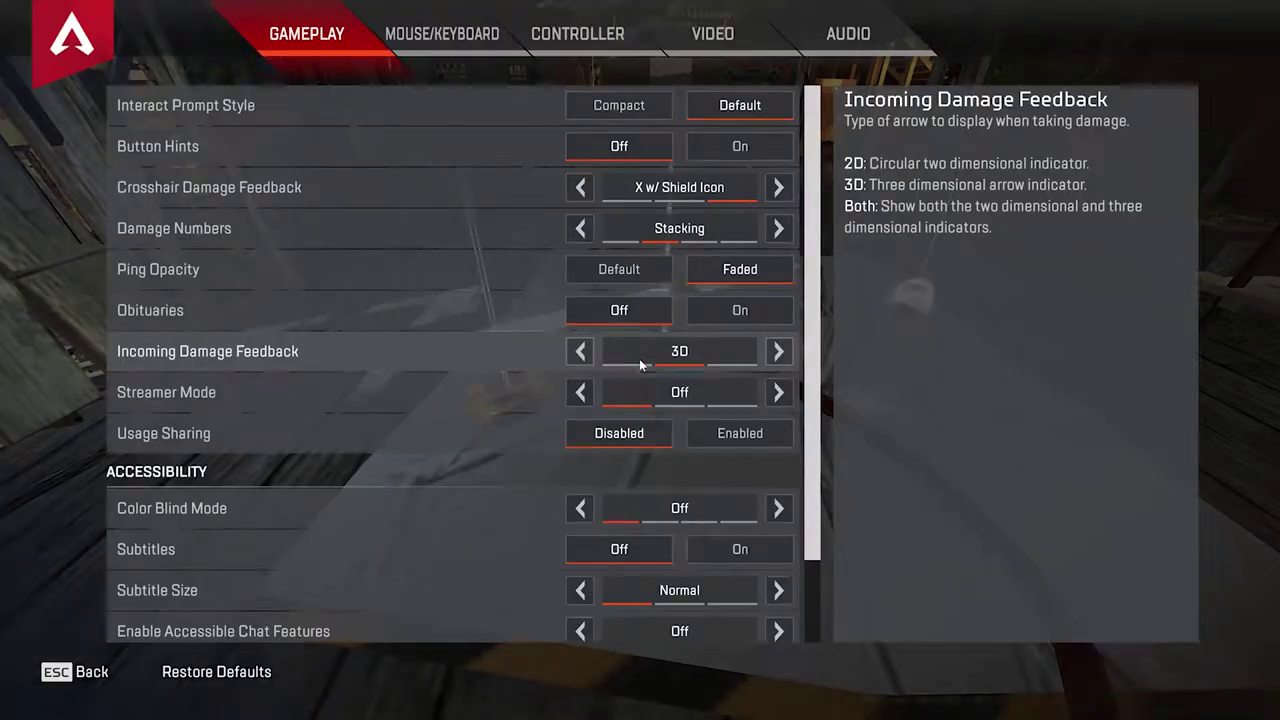
left_click(619, 105)
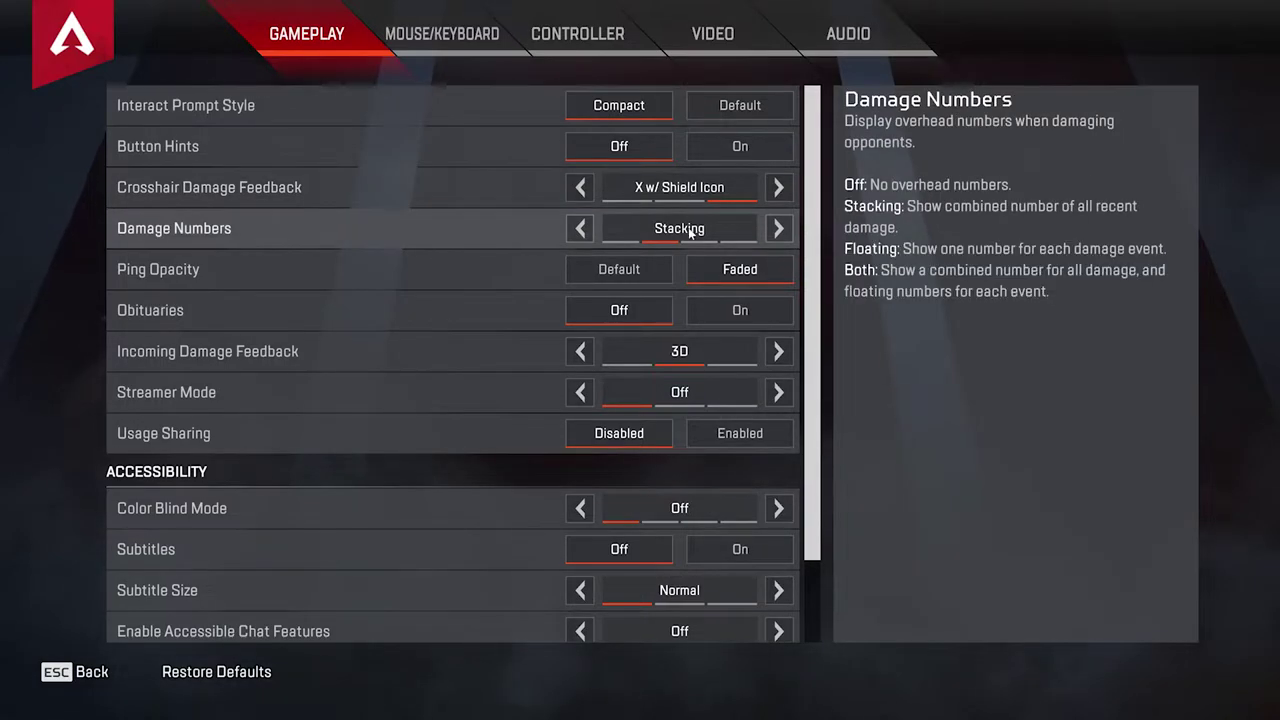
- Try the Floating and Off options for Damage Numbers, and set it back to Stacking
left_click(778, 229)
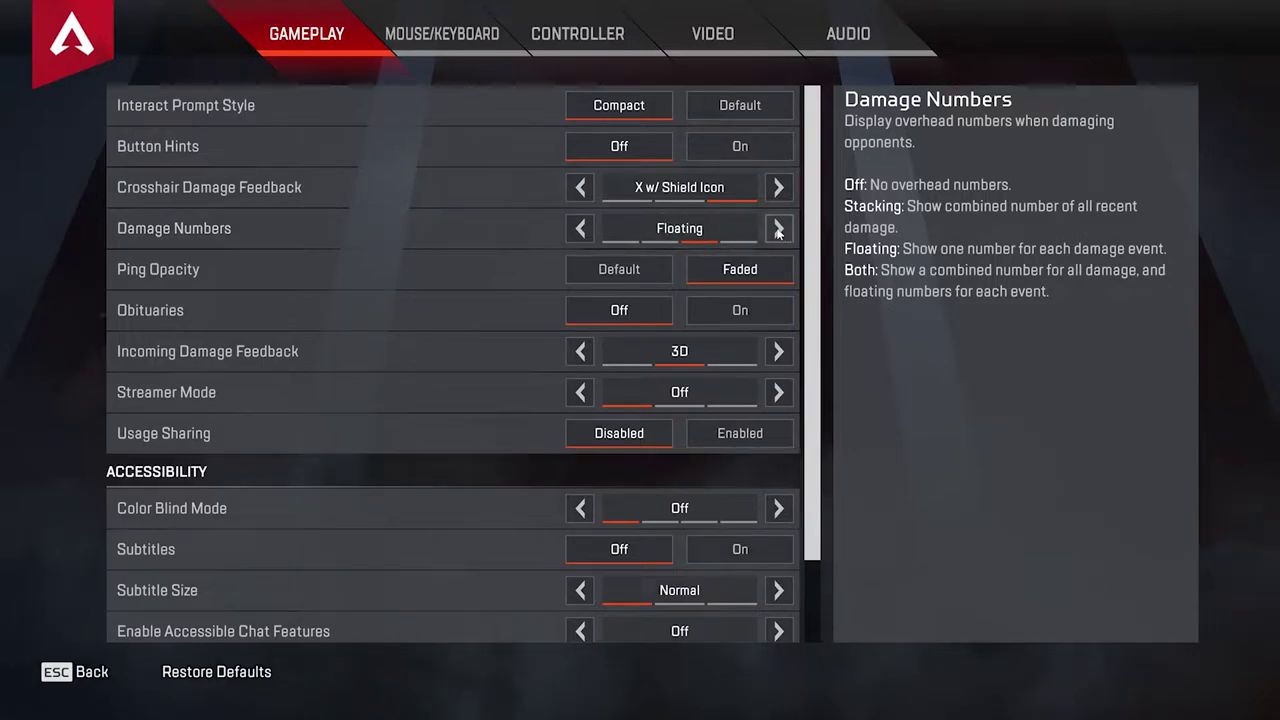
left_click(581, 229)
left_click(581, 229)
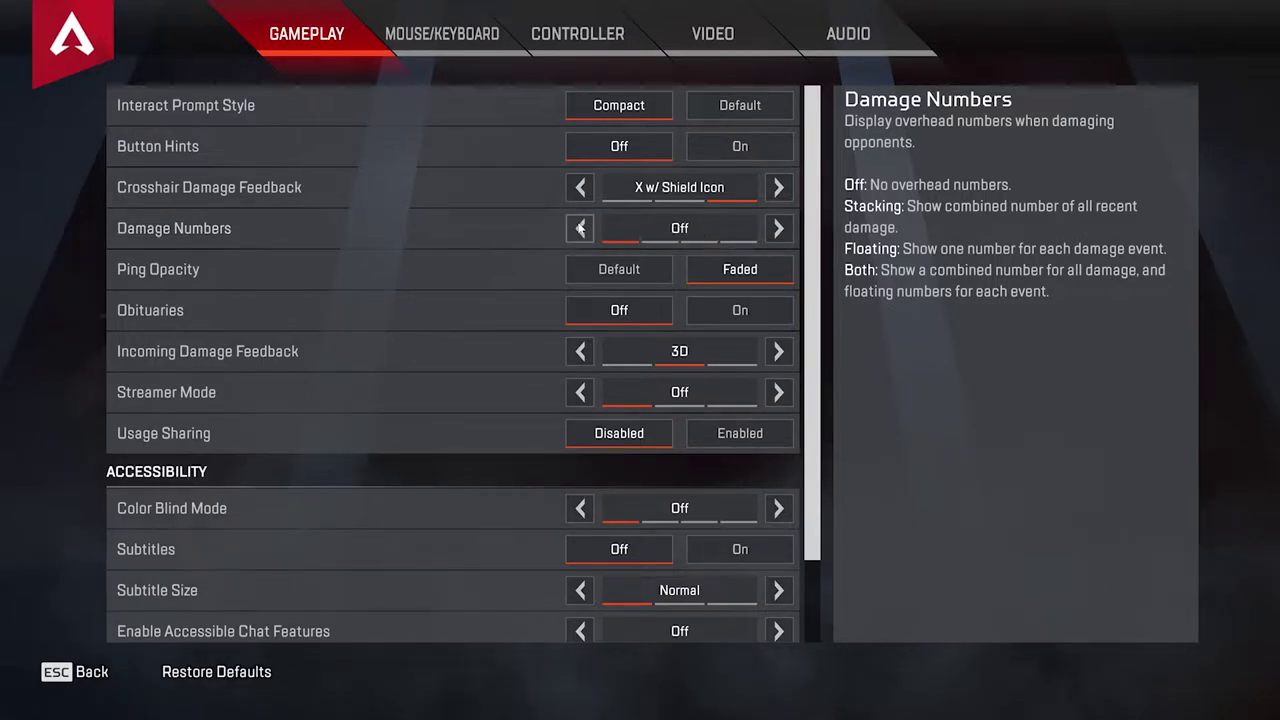
left_click(776, 230)
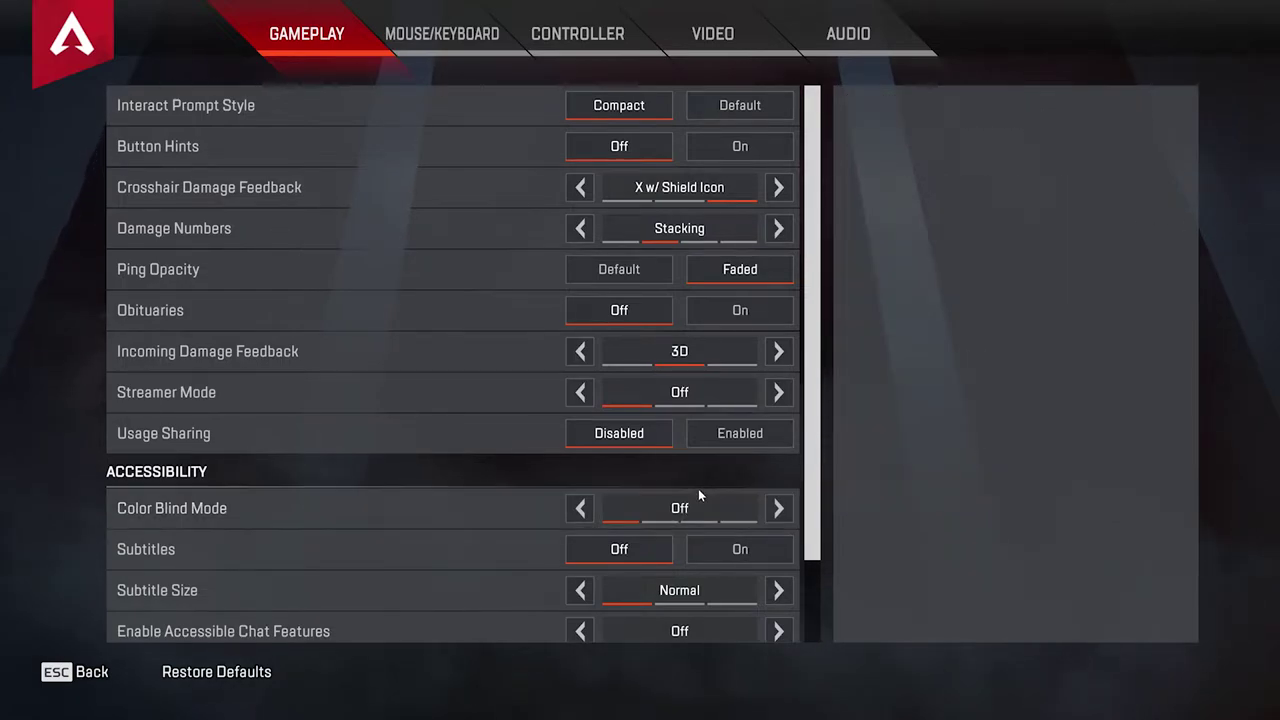
- Cycle Color Blind Mode through its options, set it back to Off, and view the remaining accessibility settings
left_click(778, 508)
left_click(778, 508)
left_click(778, 508)
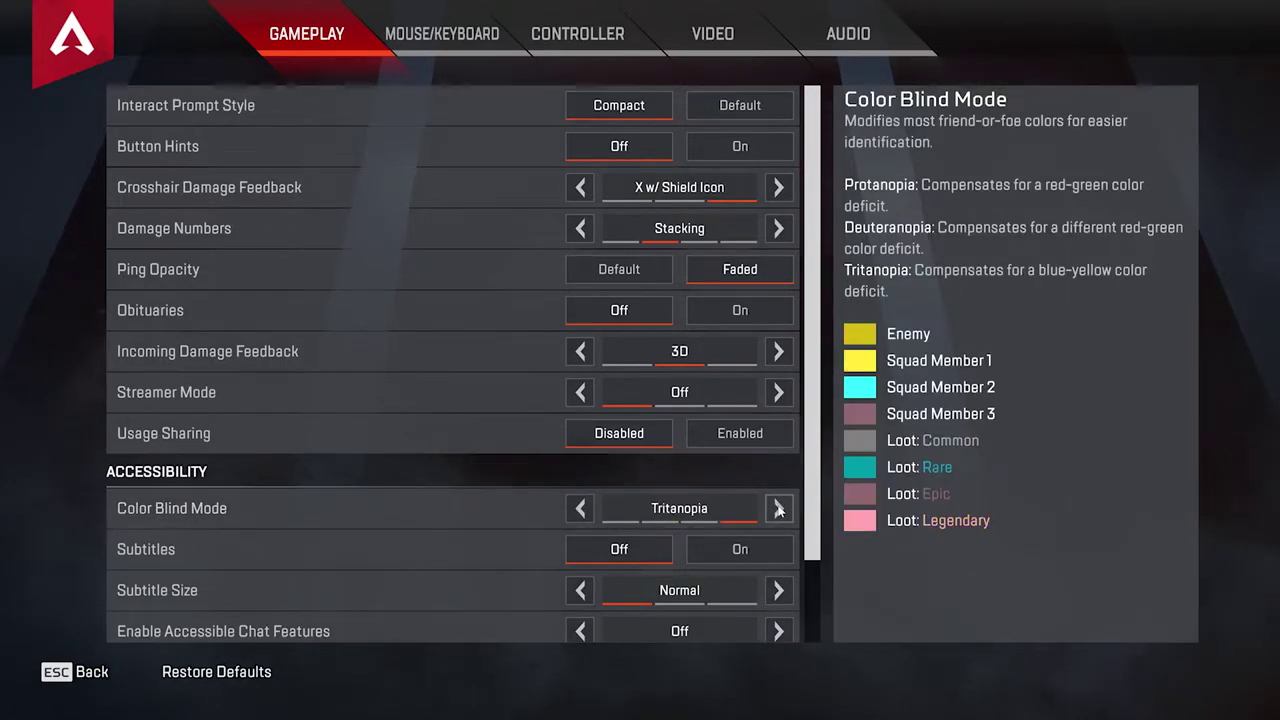
left_click(778, 508)
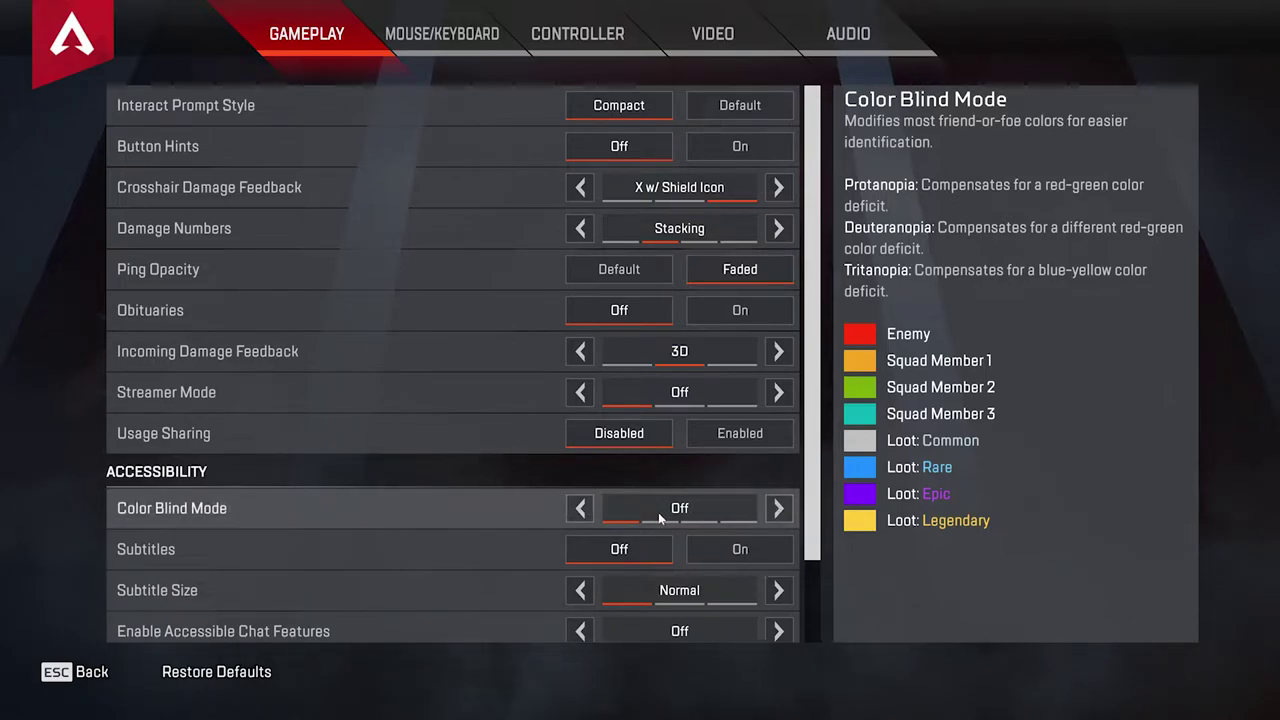
left_click(770, 520)
left_click(579, 512)
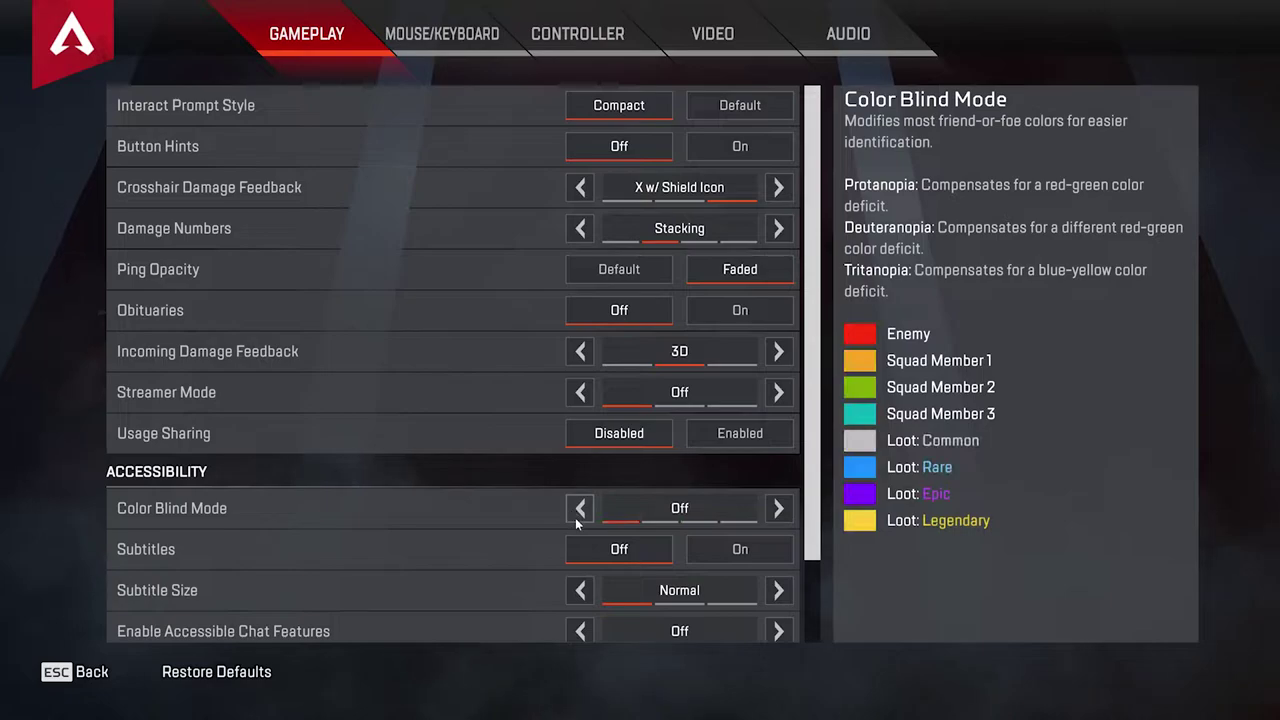
scroll(640, 545, "down", 2)
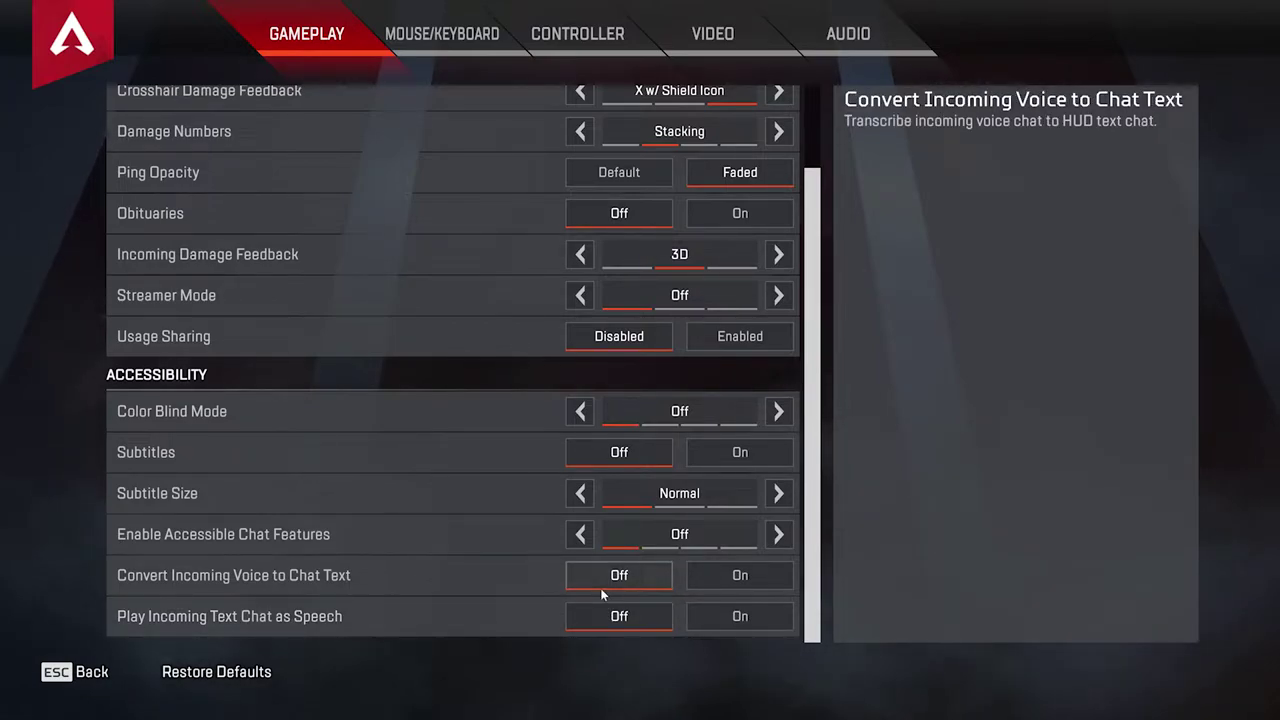
- Open the video settings, cycle through the Display Mode options, and set it to Full Screen
left_click(729, 29)
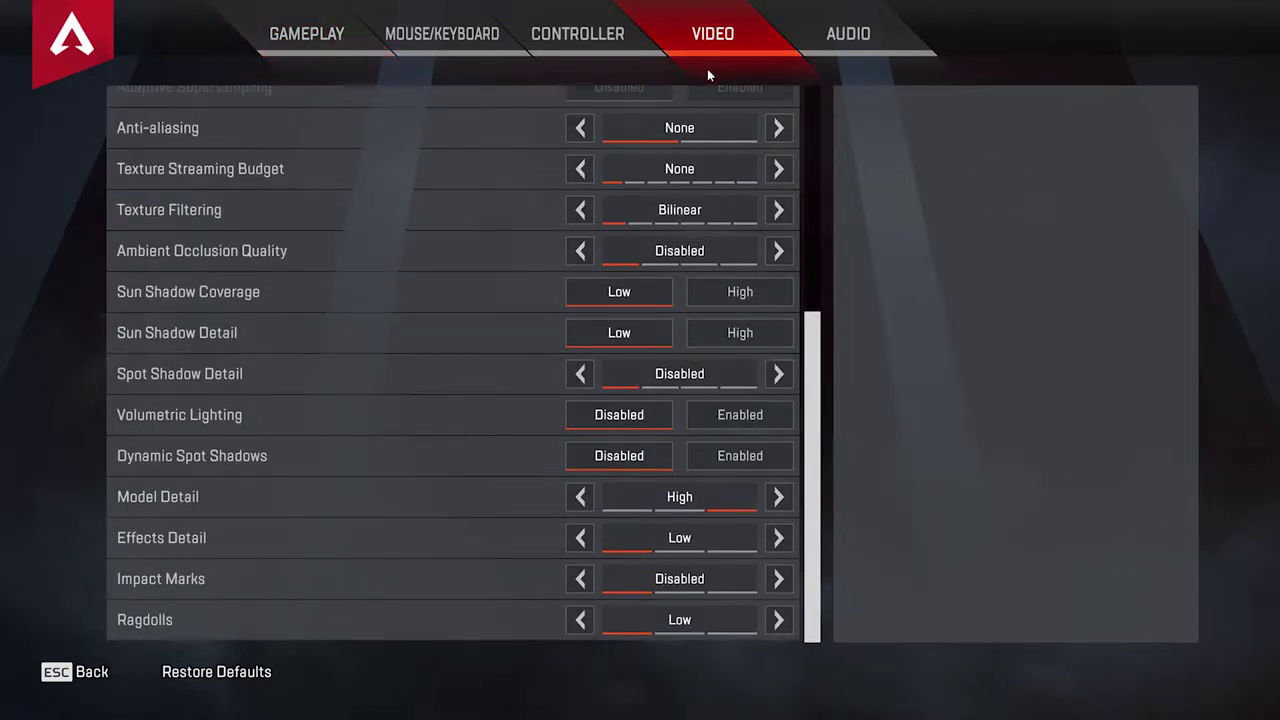
scroll(660, 237, "up", 8)
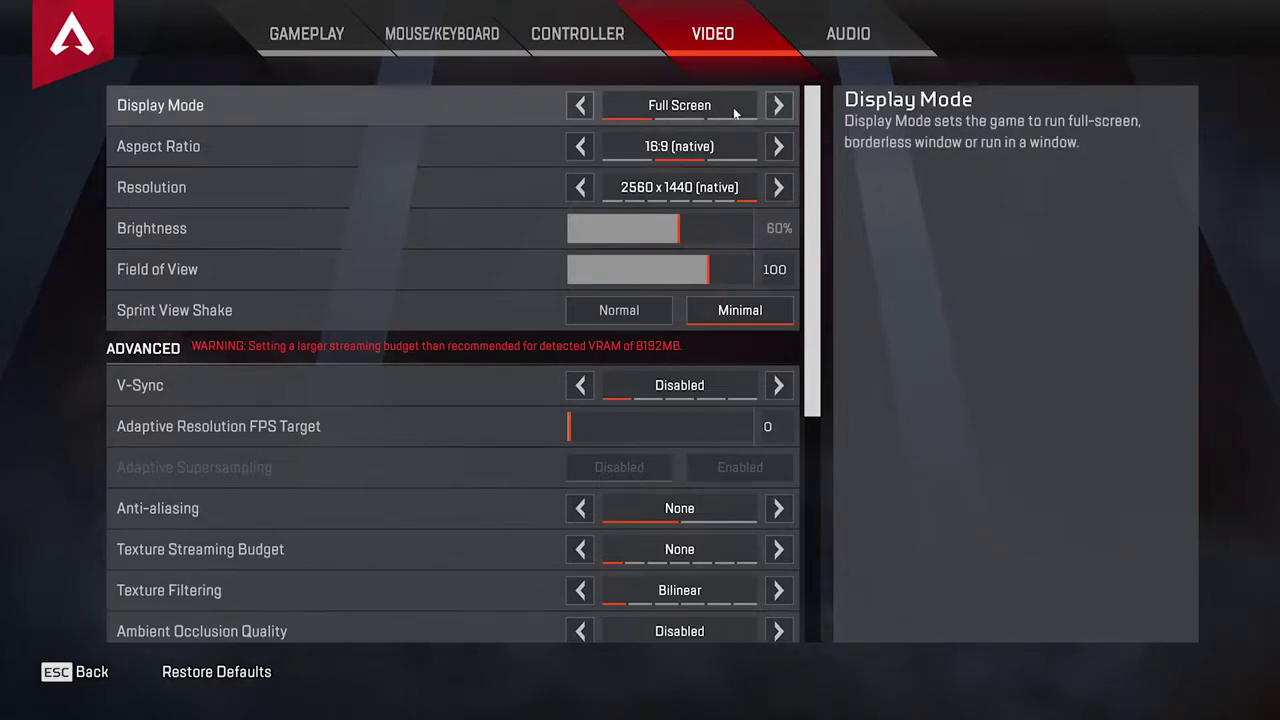
left_click(777, 105)
left_click(775, 106)
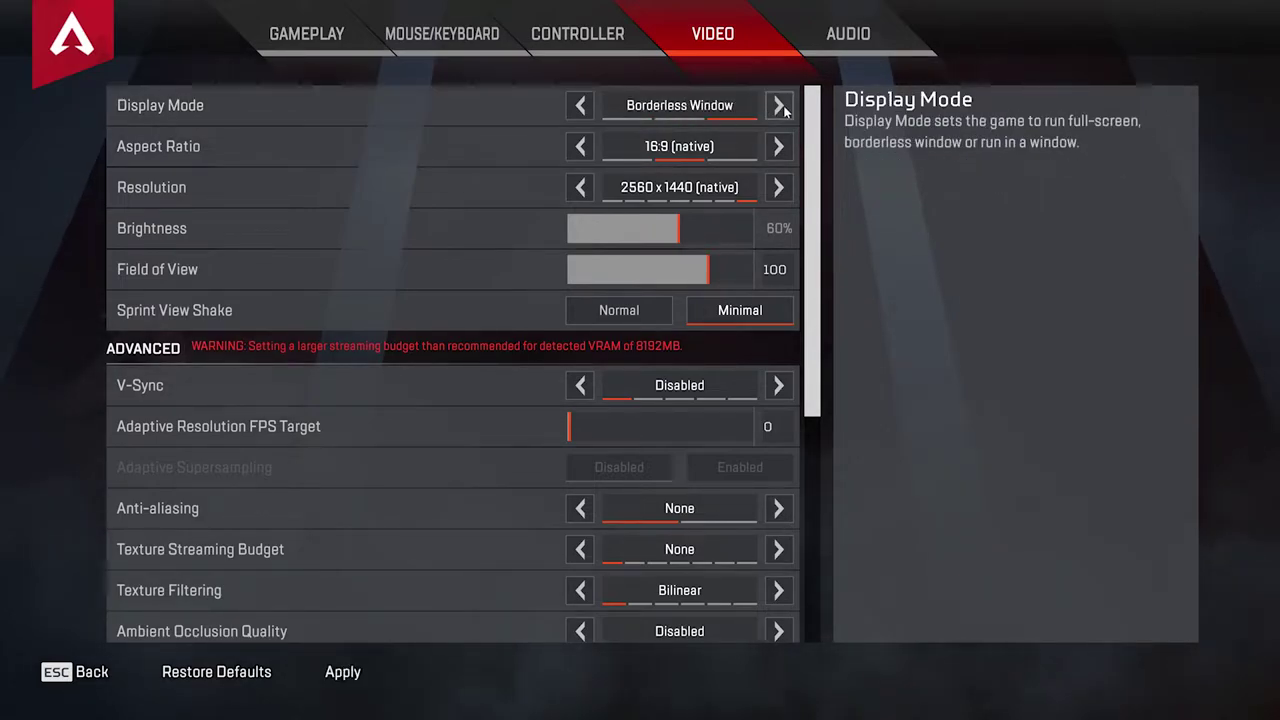
left_click(782, 108)
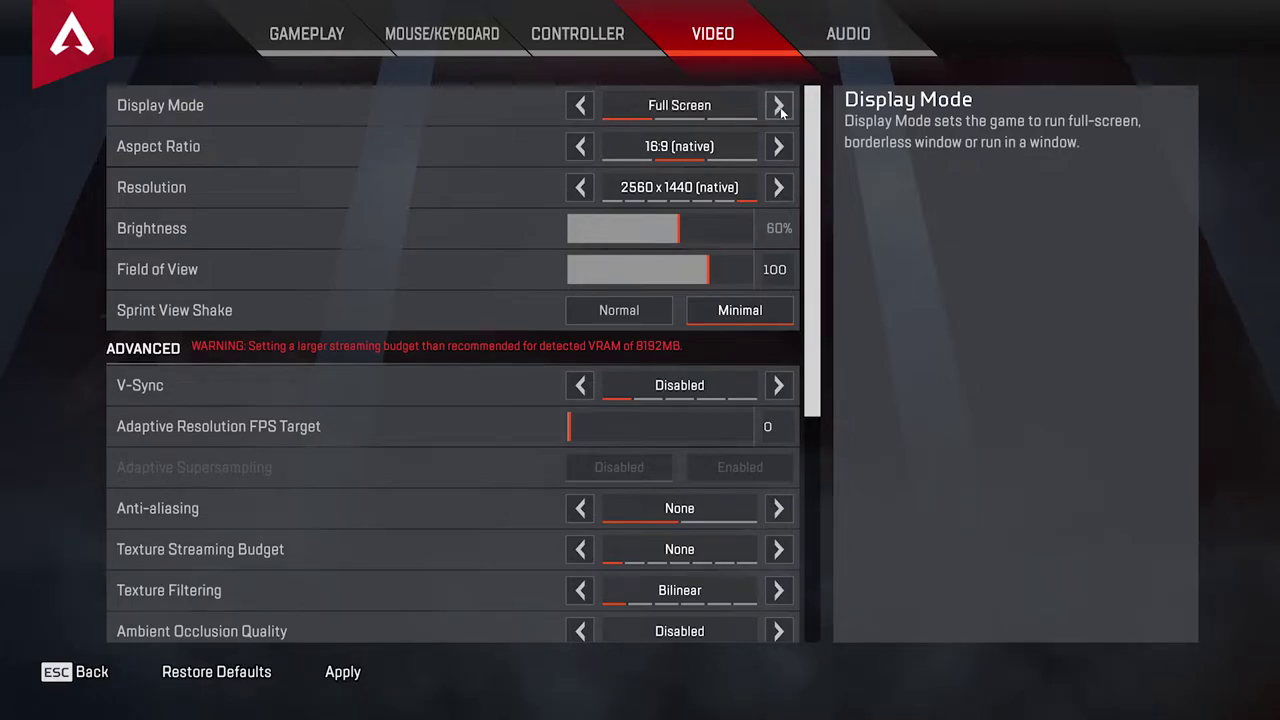
- Try the 4:3 and 5:4 and the 16:10 aspect ratios, and set Aspect Ratio back to 16:9 (native)
left_click(680, 152)
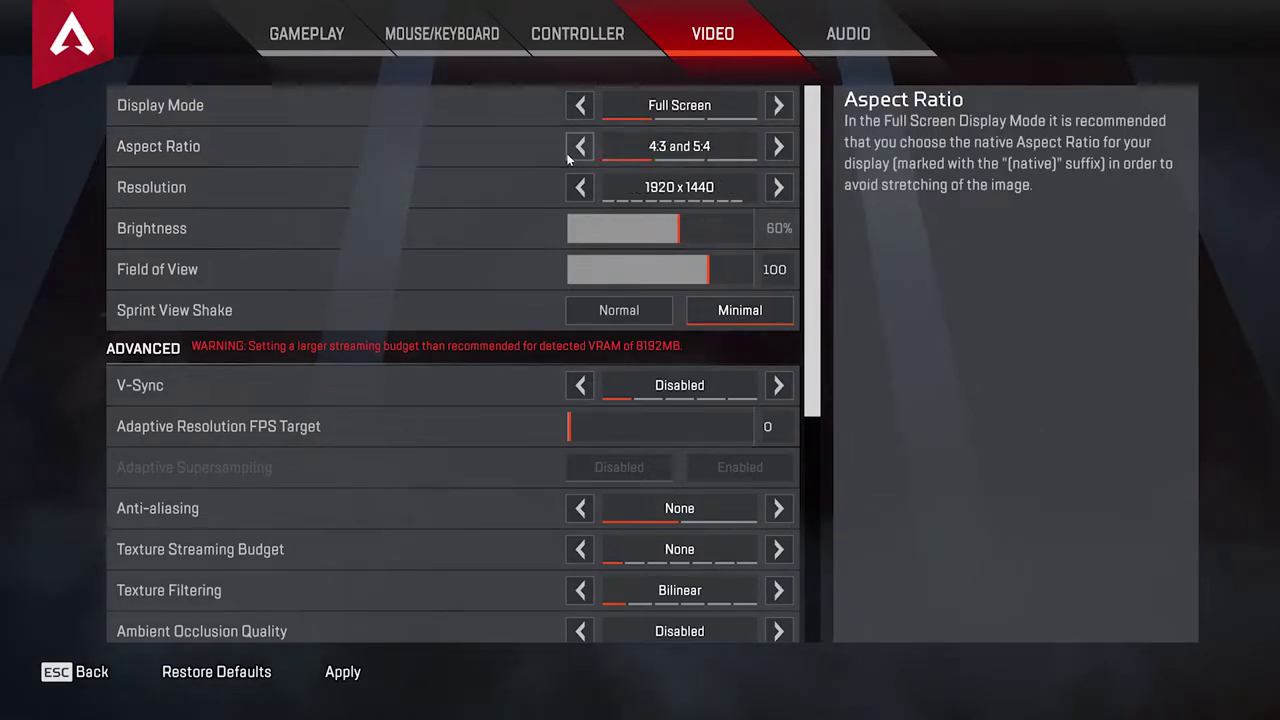
left_click(712, 151)
left_click(705, 151)
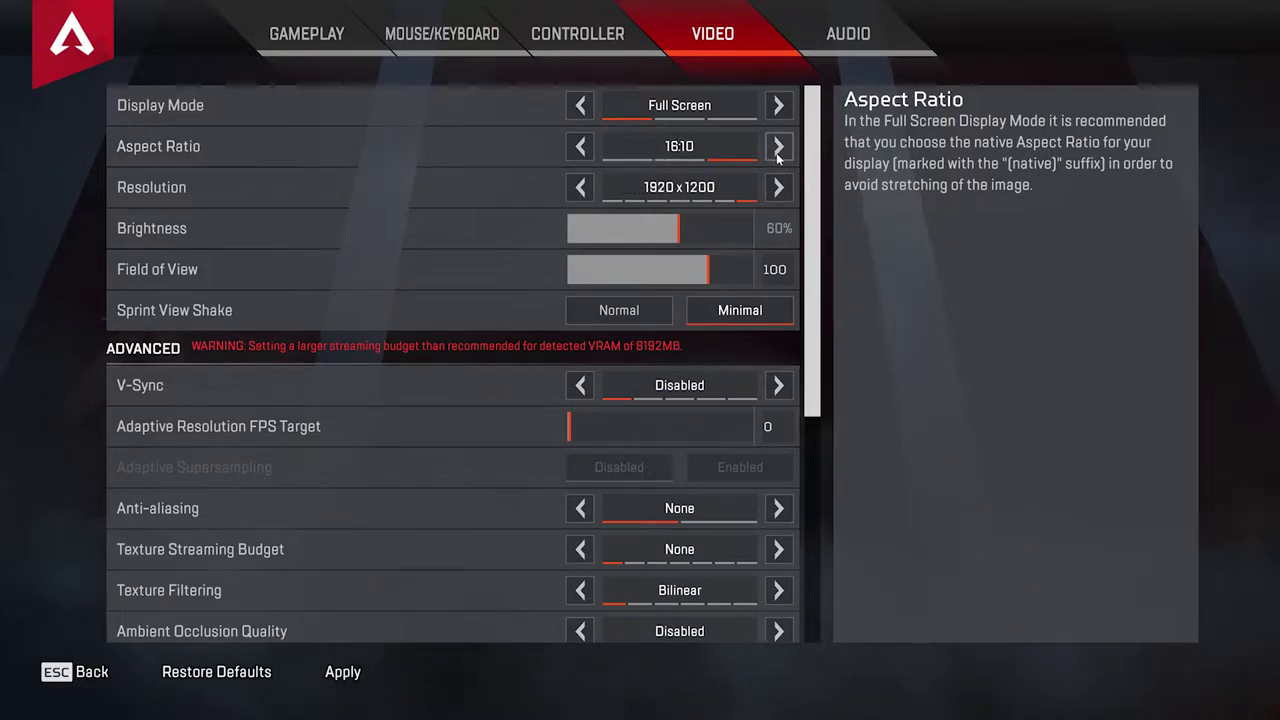
left_click(680, 152)
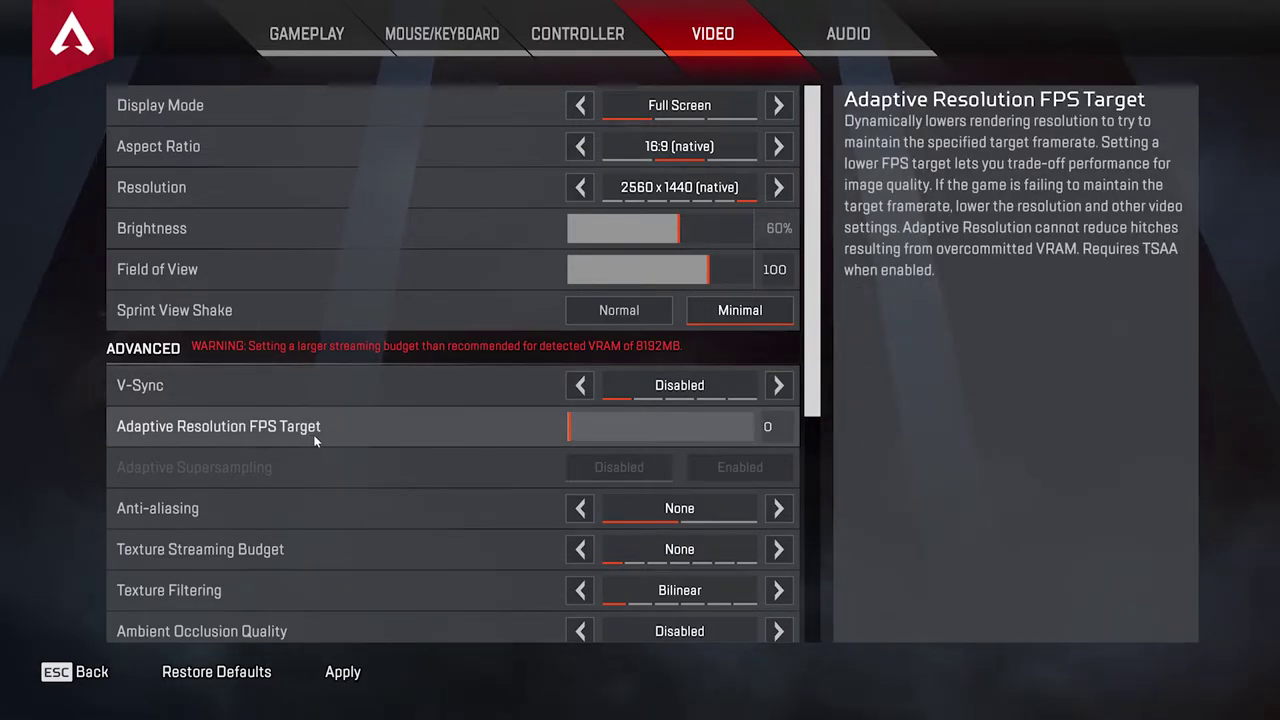
- Review the advanced video settings from V-Sync down to Ragdolls, and apply the video settings
scroll(620, 442, "down", 3)
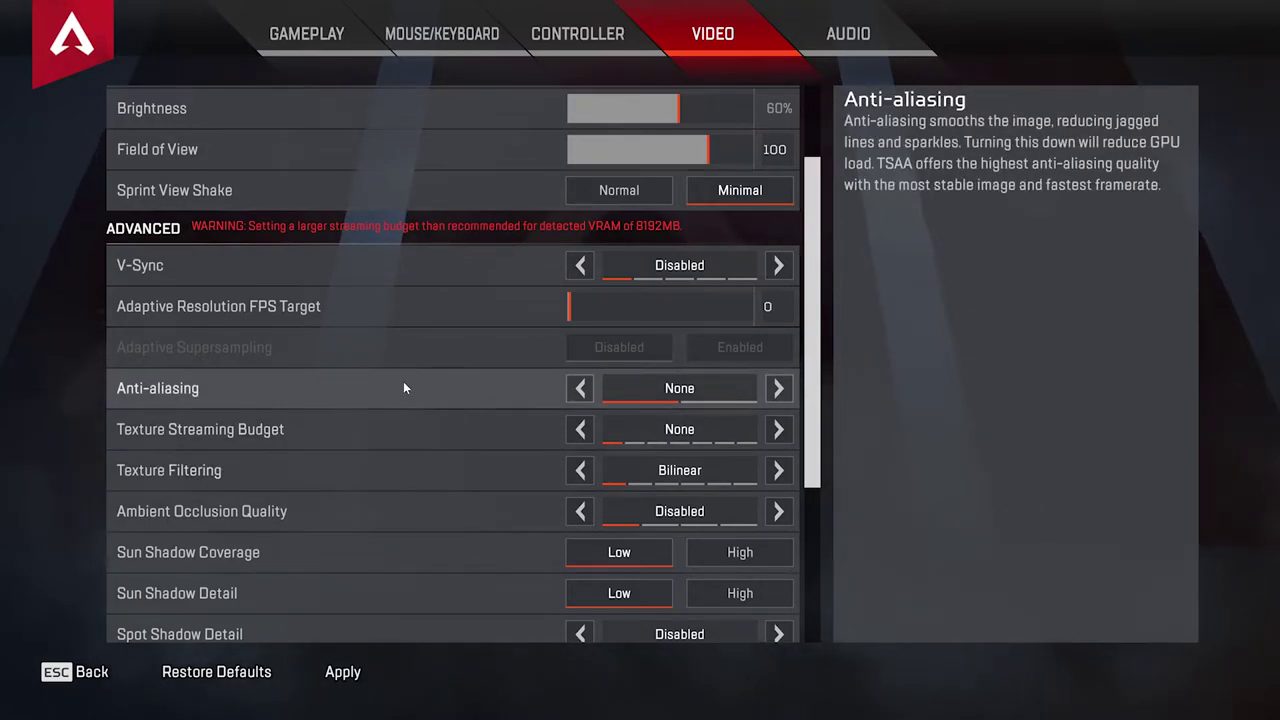
scroll(574, 497, "down", 4)
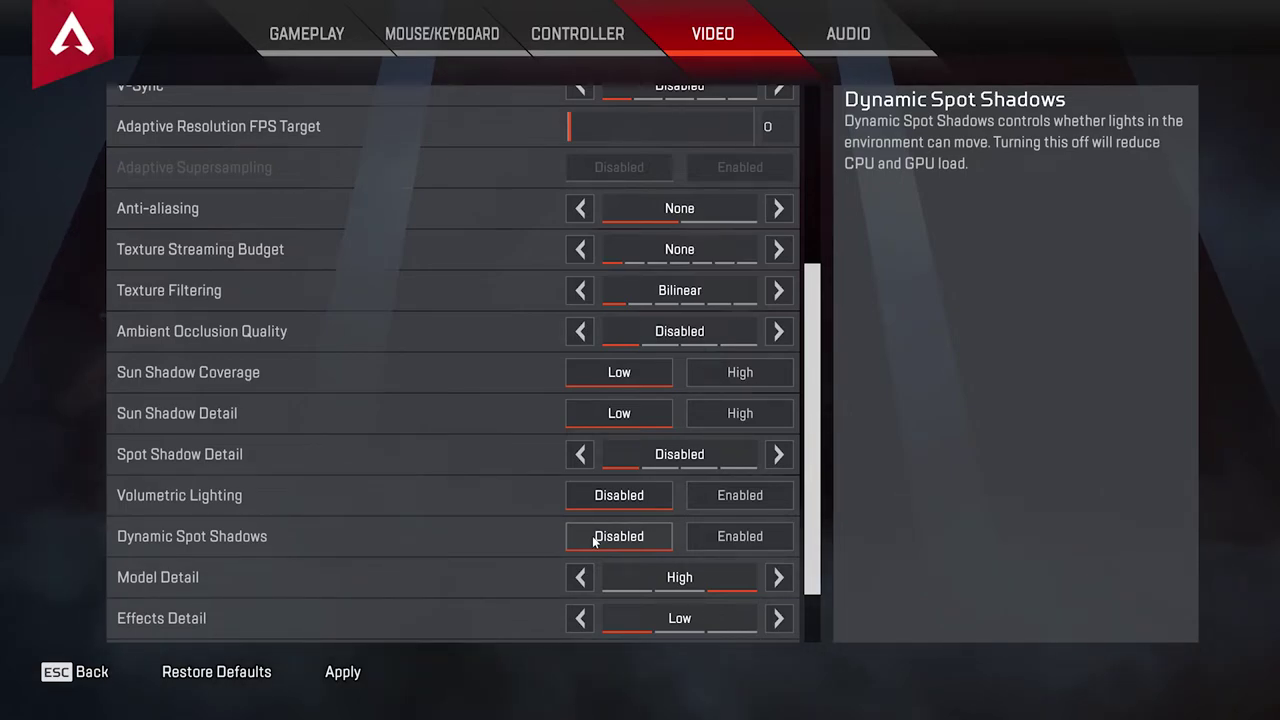
scroll(400, 520, "down", 2)
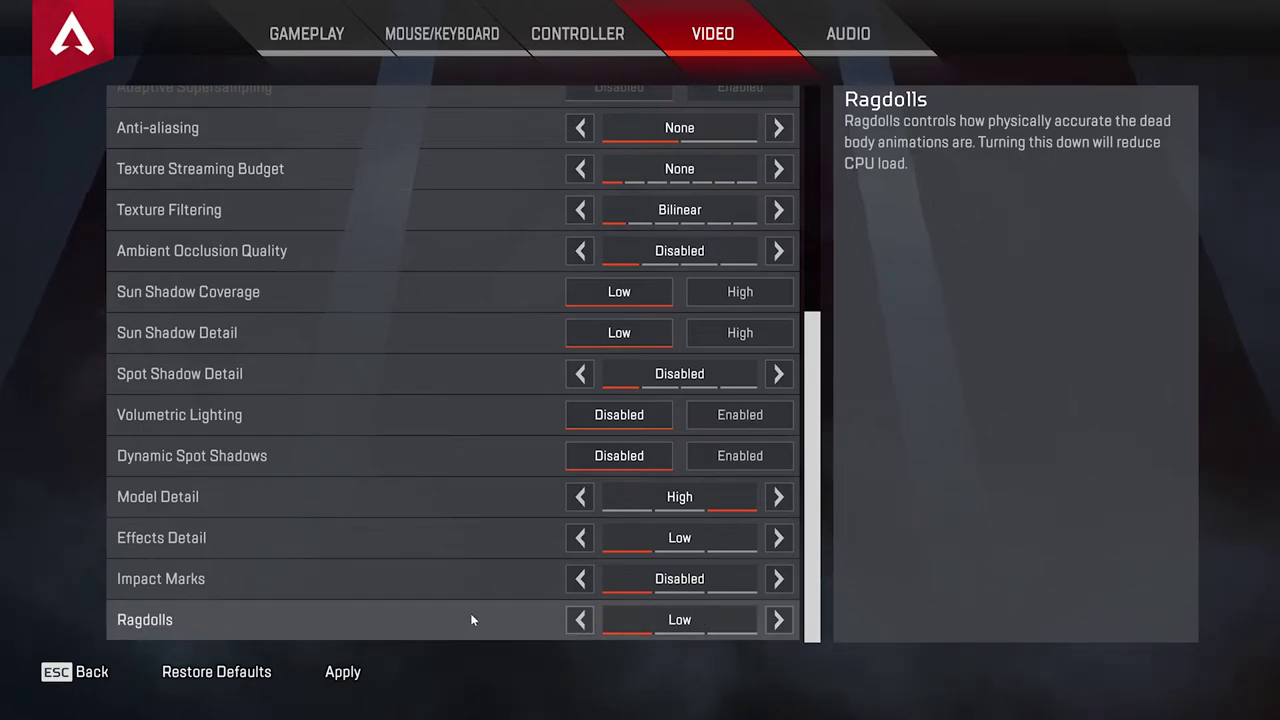
left_click(342, 672)
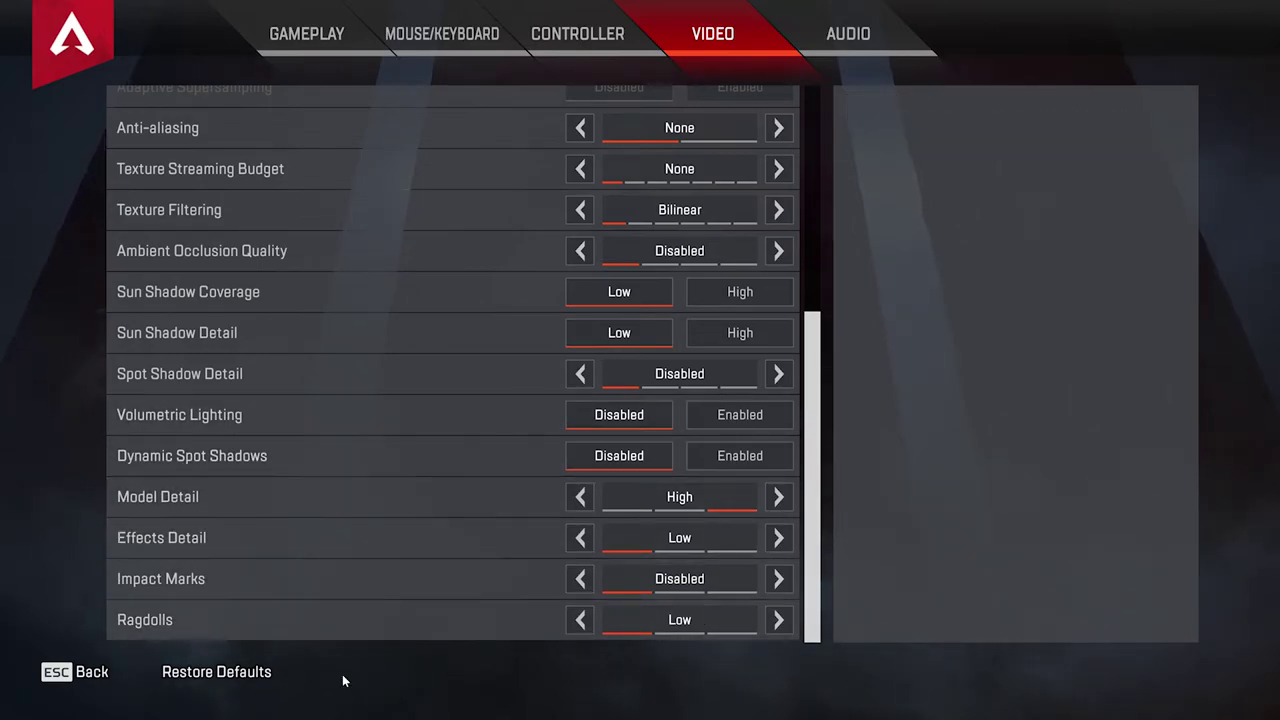
- View the audio settings and return to the game lobby
left_click(850, 30)
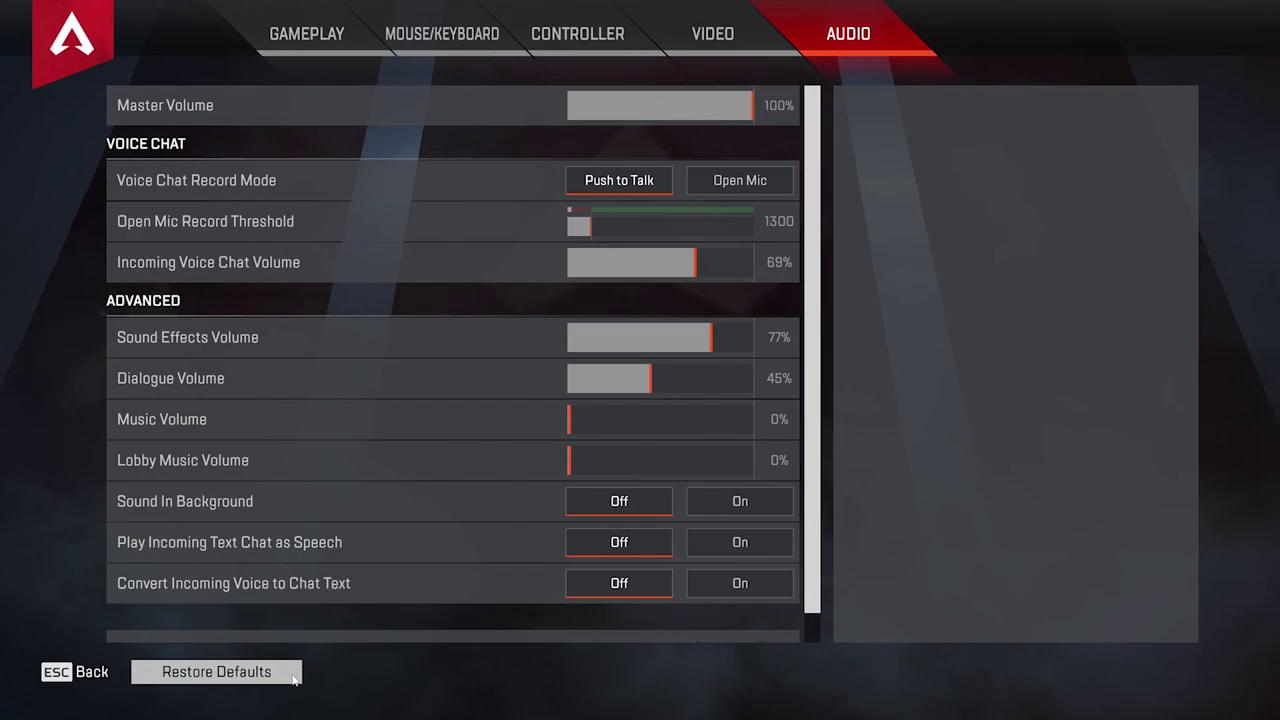
left_click(72, 674)
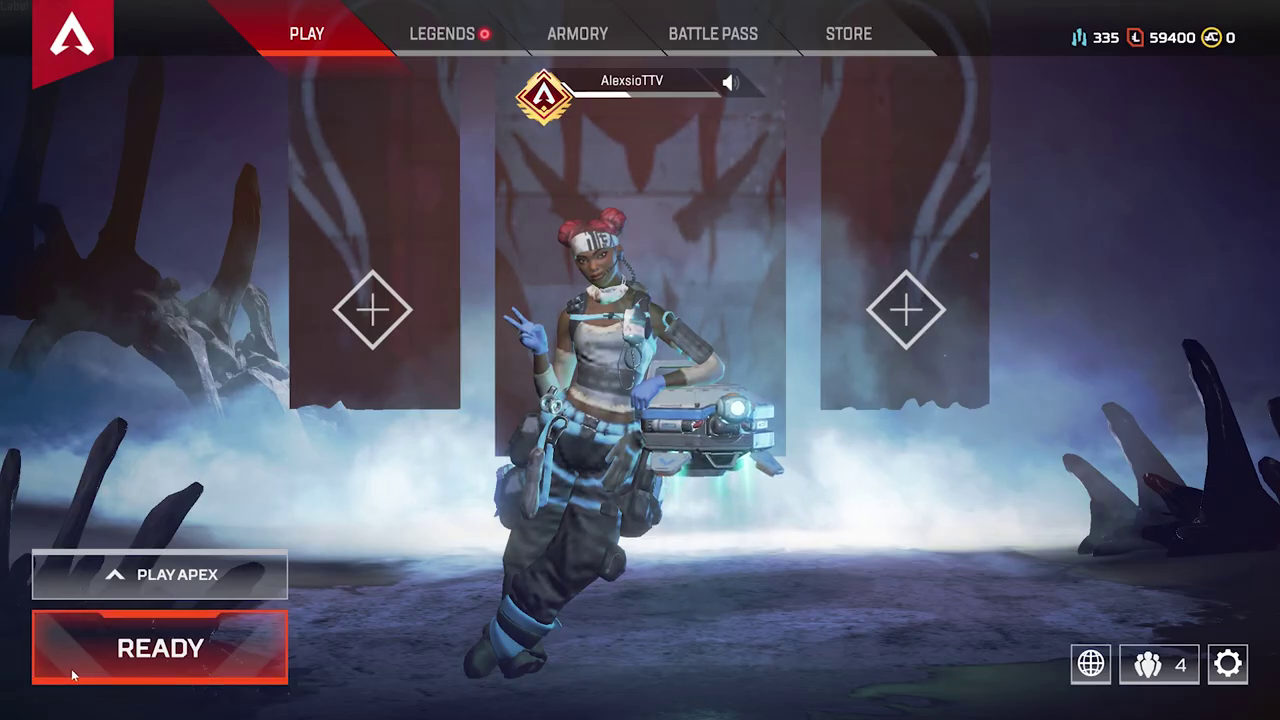